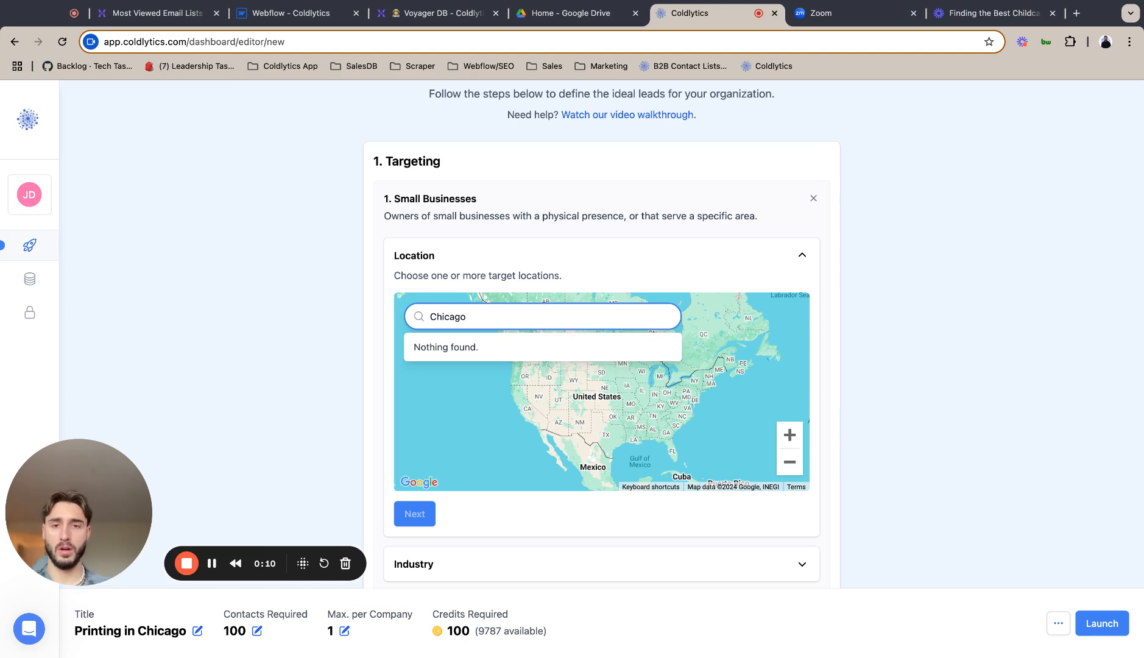
- Add Chicago, IL, USA with a 30-mile radius as the target location and complete the location section
key(Return)
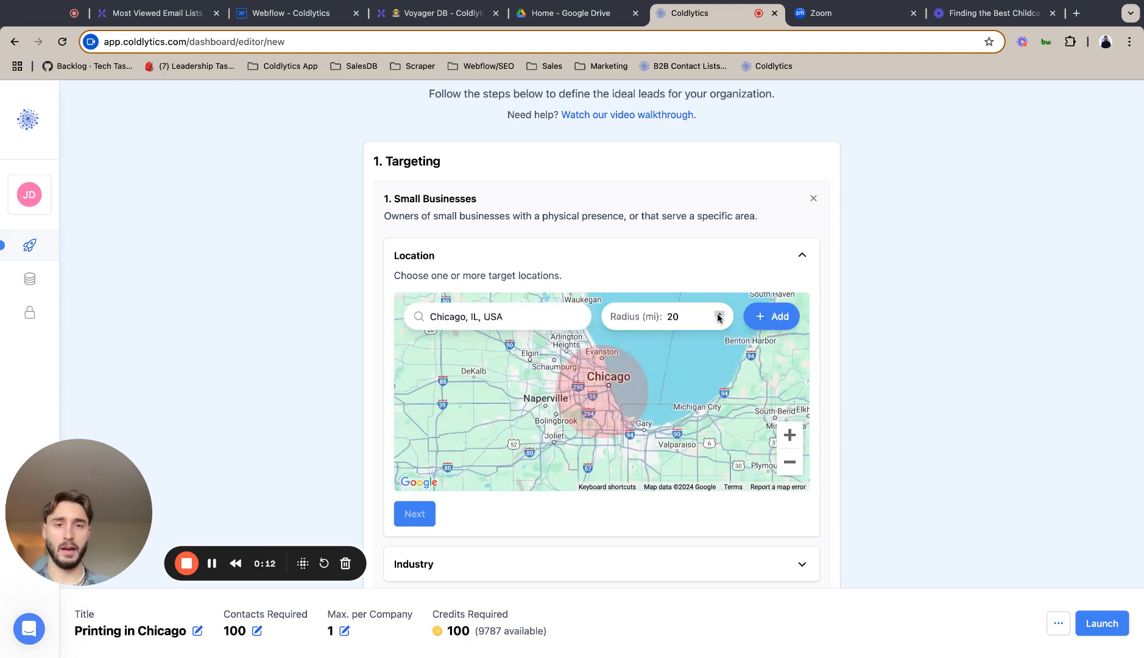
click(719, 314)
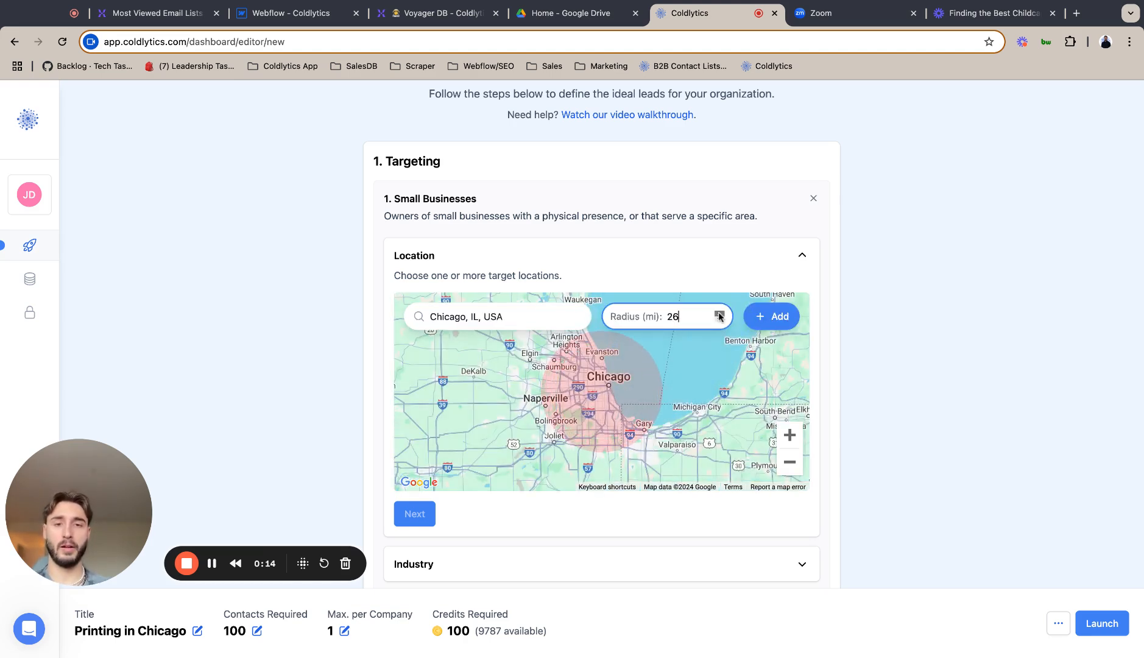
click(719, 316)
click(719, 316)
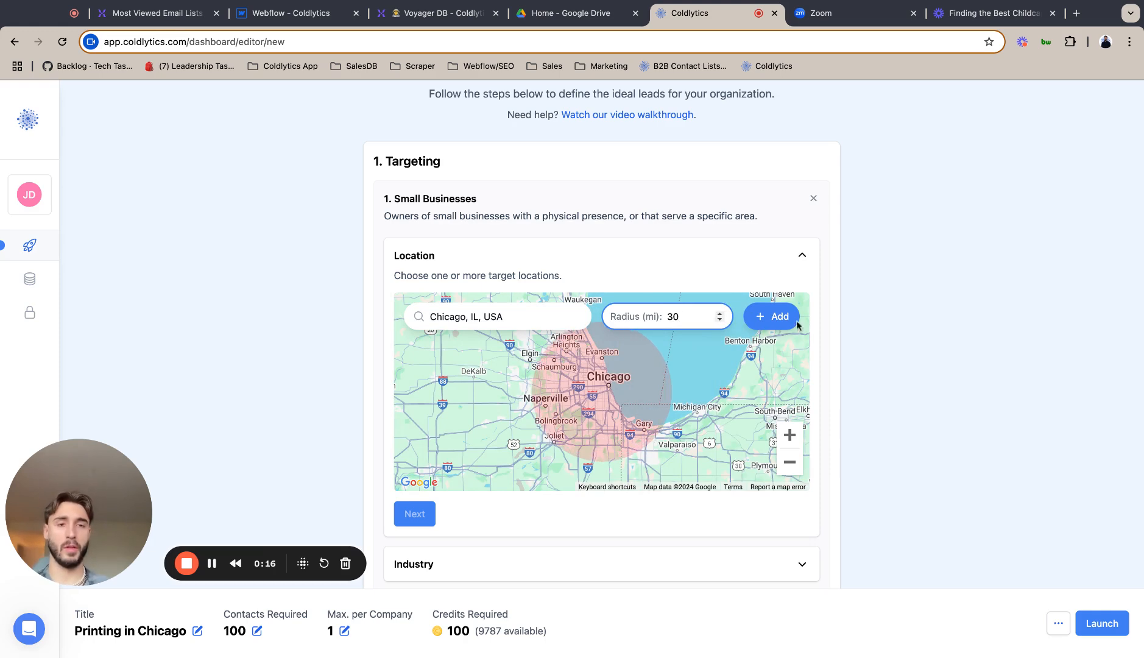
click(773, 317)
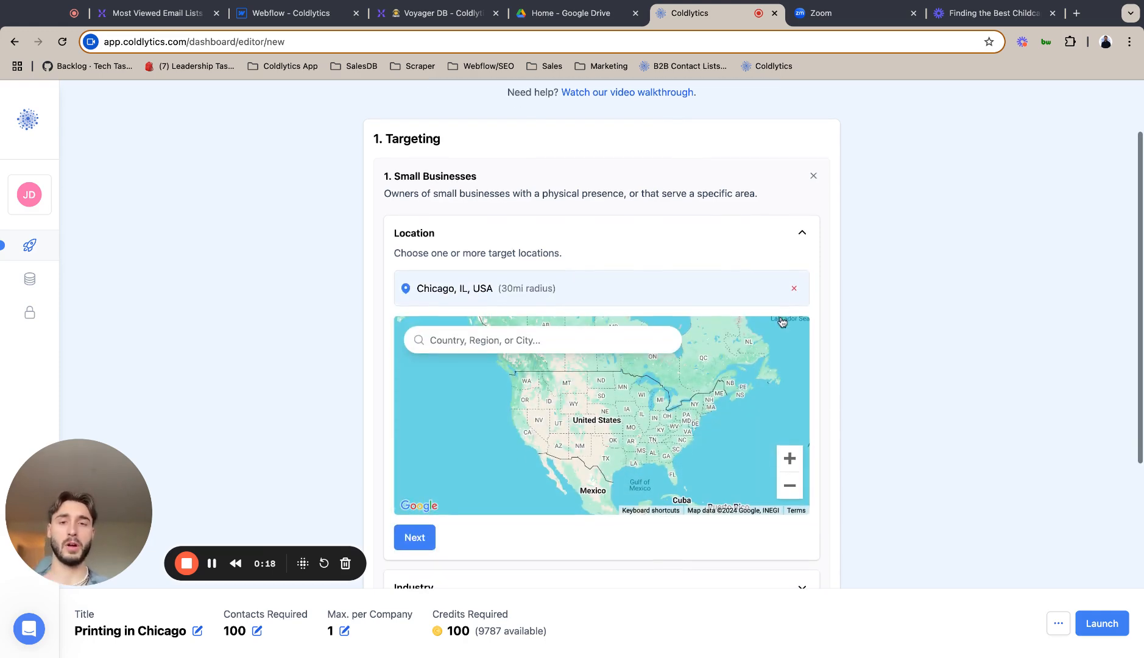
scroll(725, 304, down, 1)
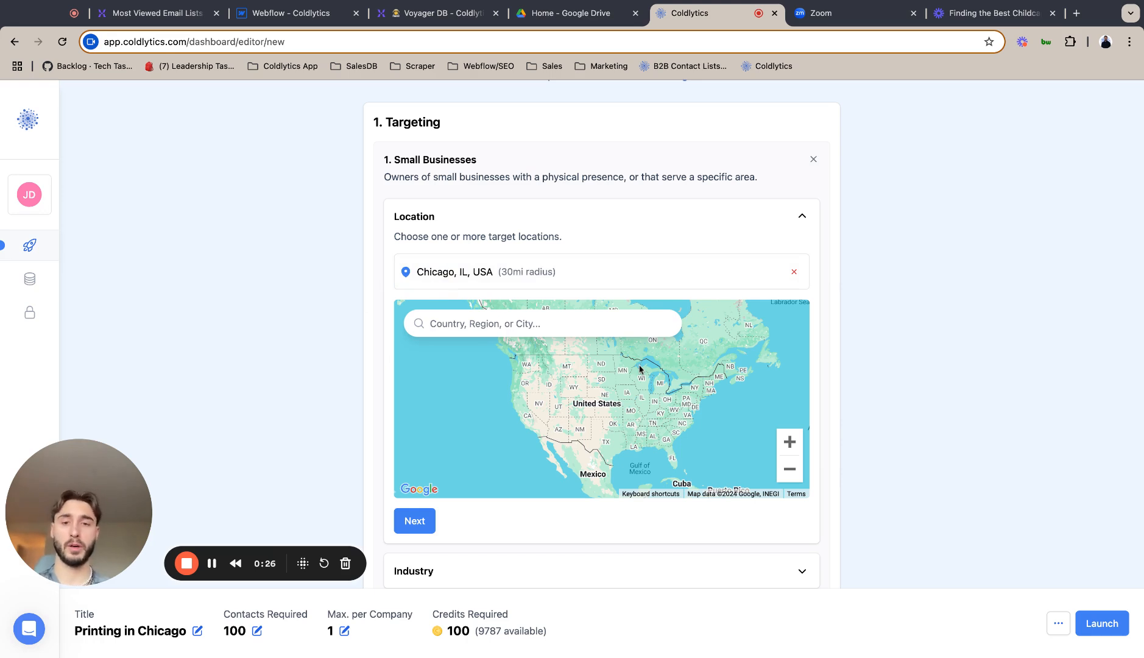
scroll(710, 312, down, 1)
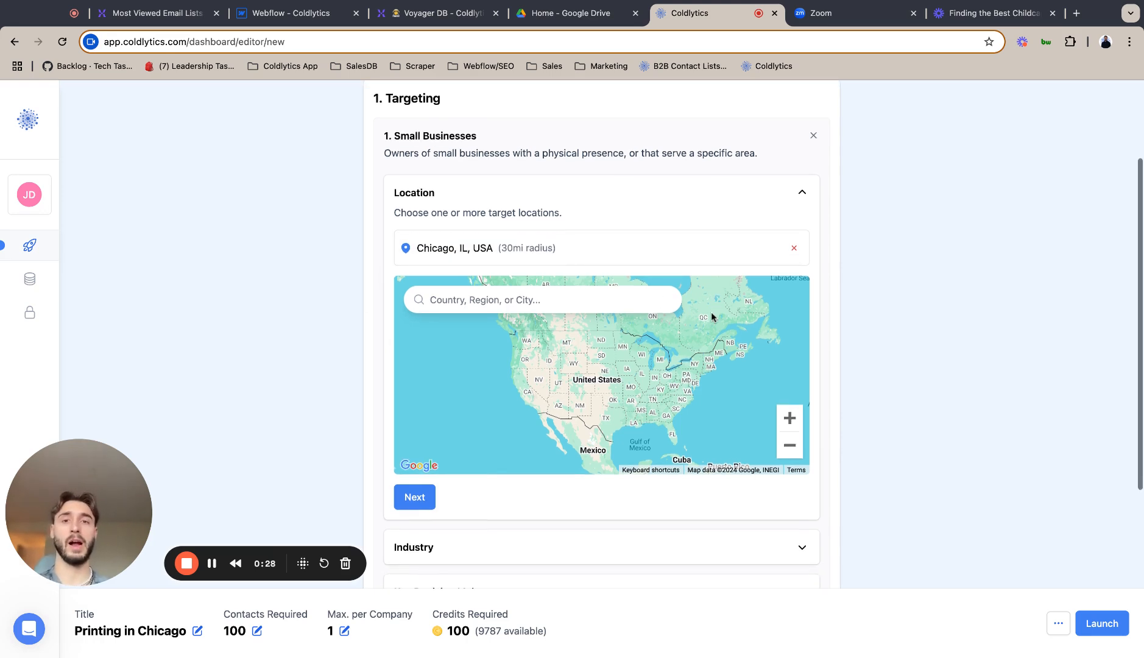
click(414, 498)
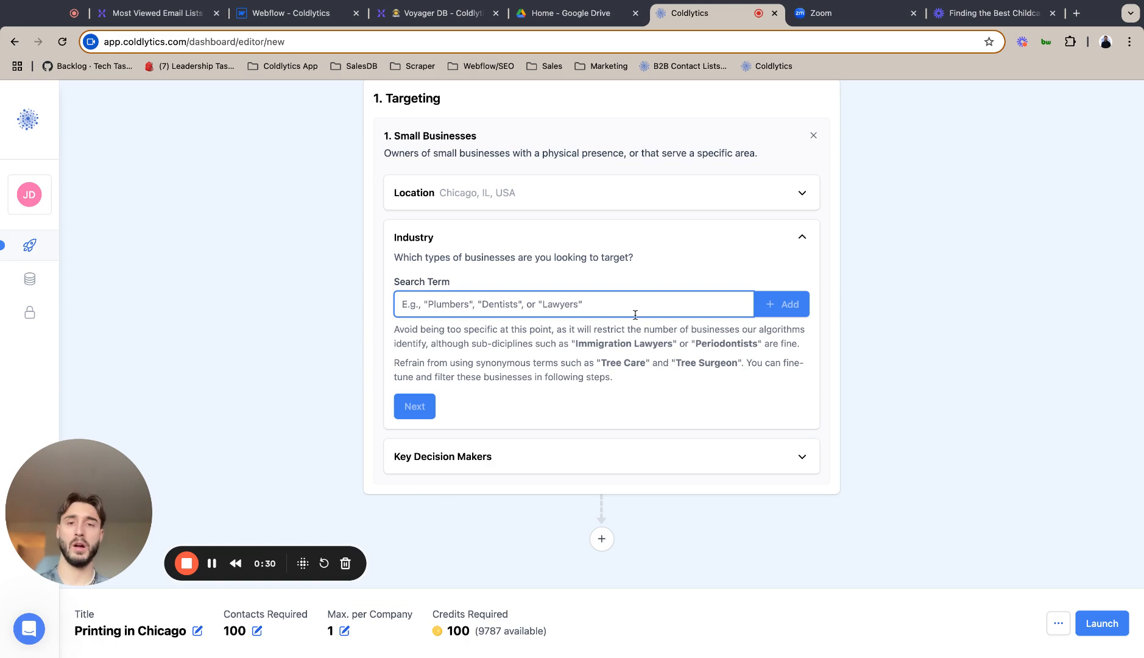
- Add "Printing" as the industry search term for the targeted small businesses and complete the industry section
text(Printinh)
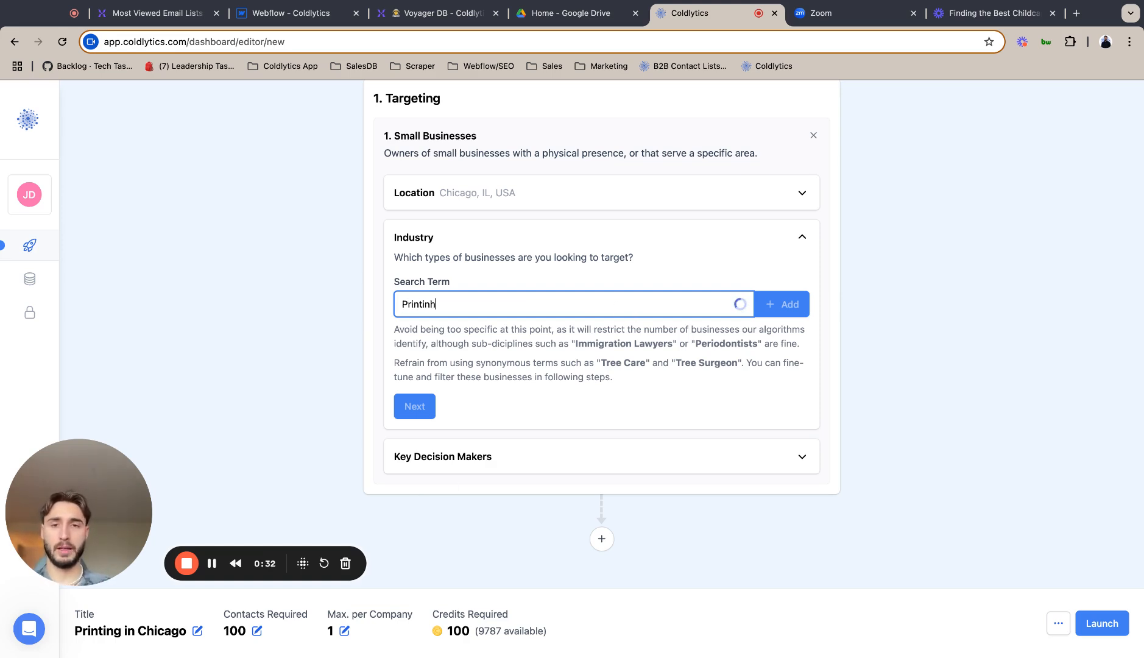
key(BackSpace)
text(g)
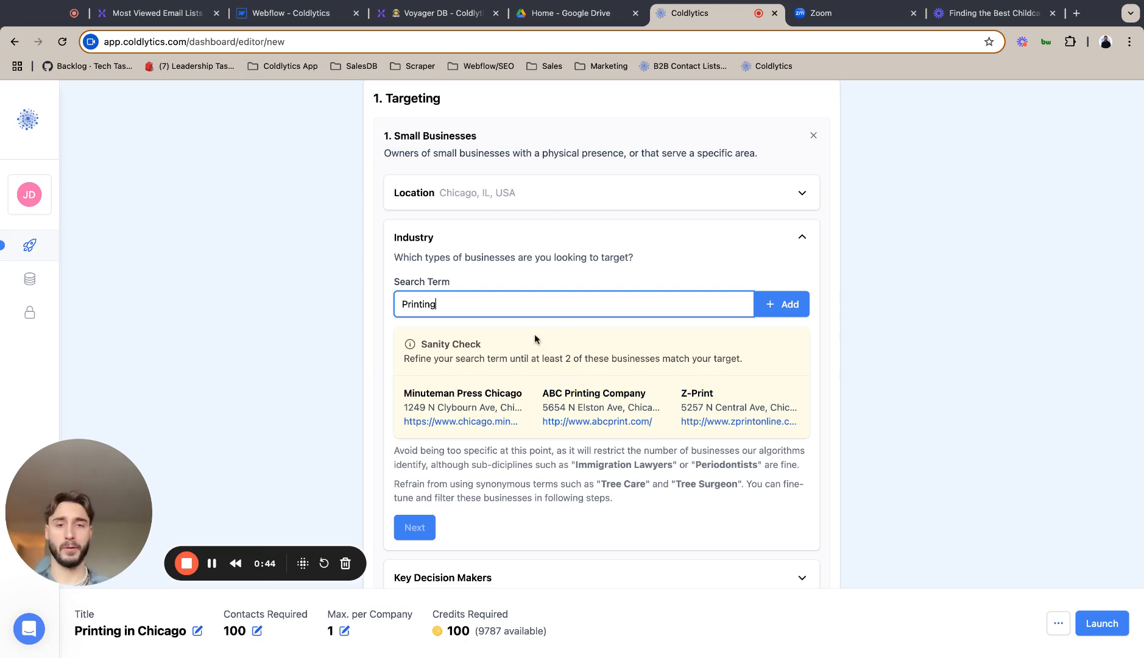
click(780, 304)
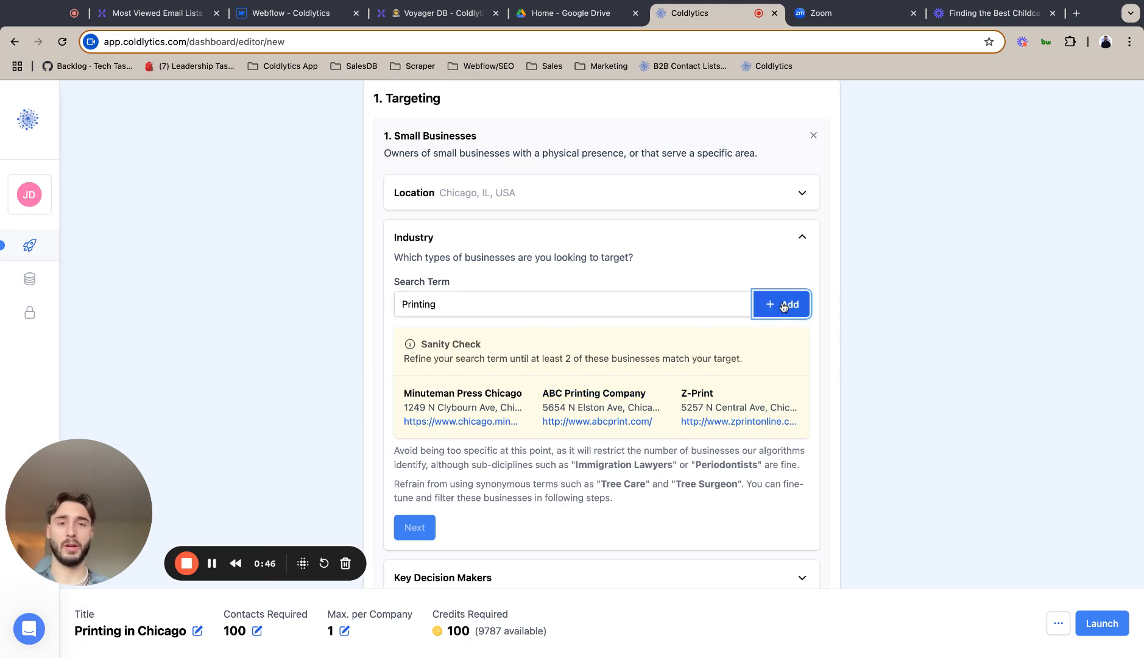
click(424, 453)
- Select Directors & Executives and Owners/Founders as the key decision makers' seniority levels and complete the section
click(509, 363)
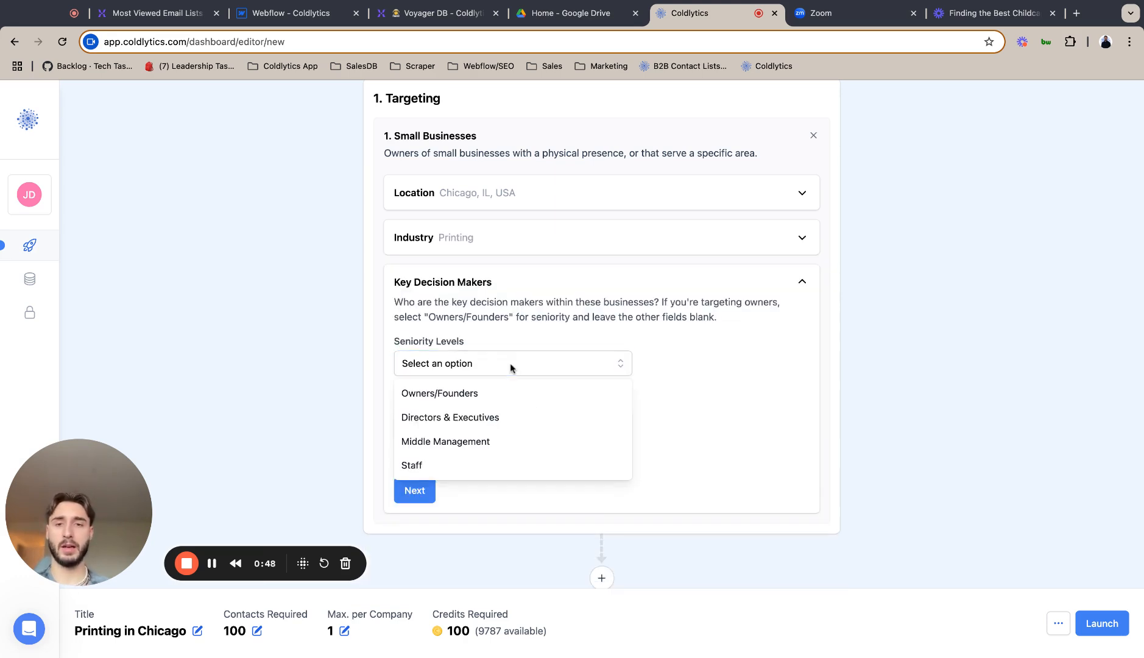
click(495, 421)
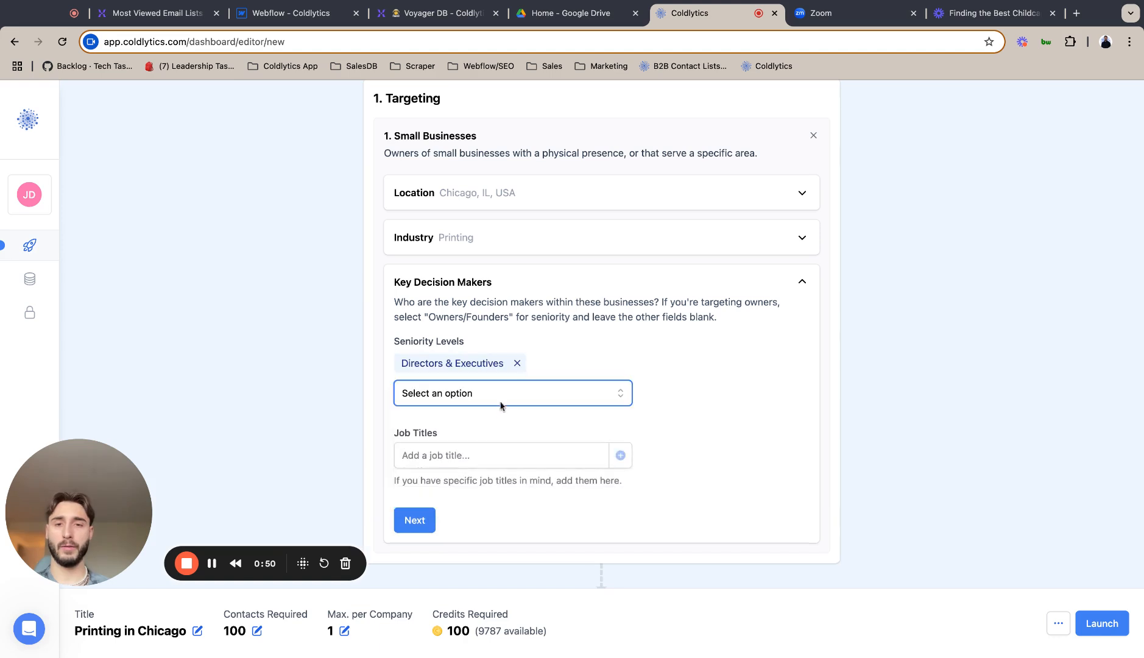
click(507, 396)
click(504, 420)
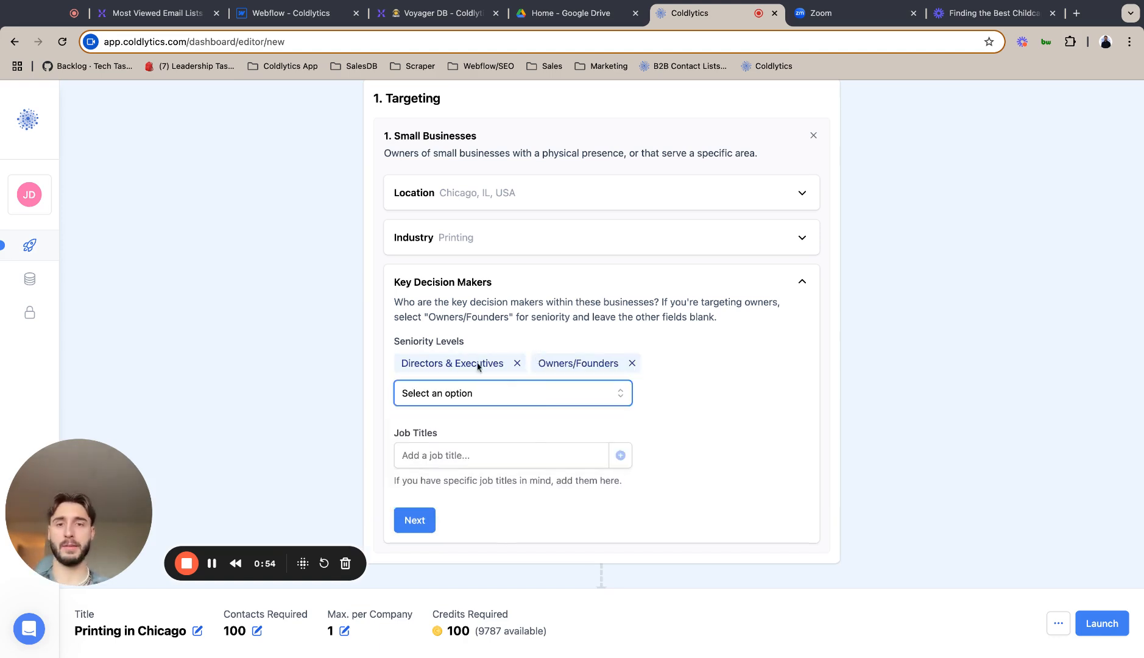
click(414, 520)
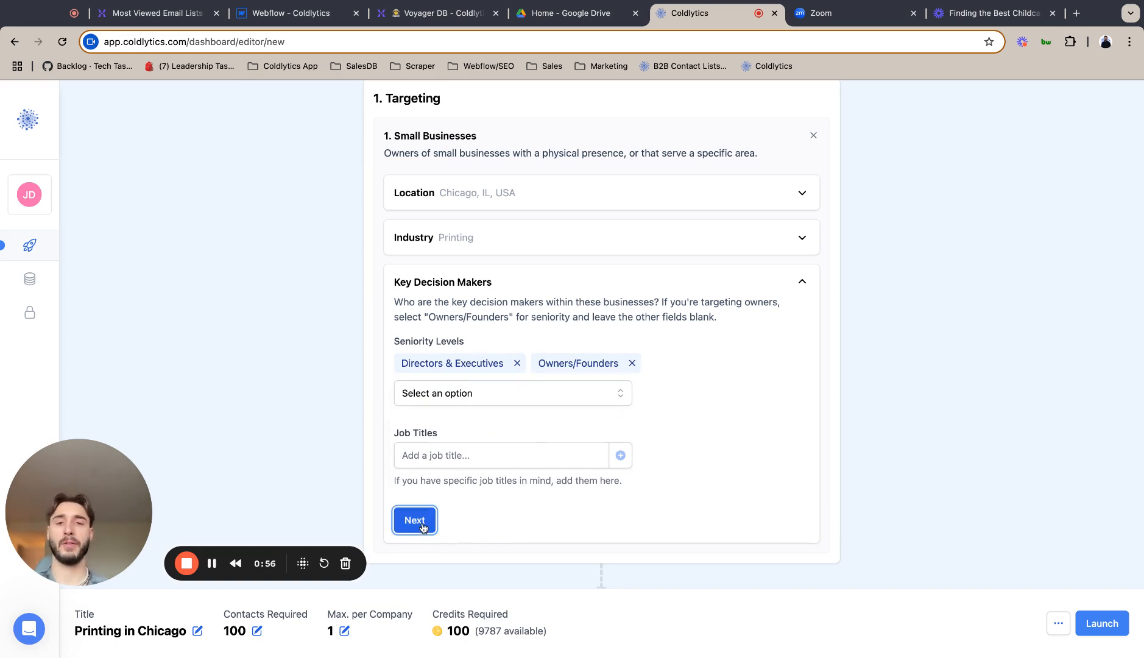
- Add a filter step after the targeting and choose the Google Reviews filter from the firmographics
click(485, 514)
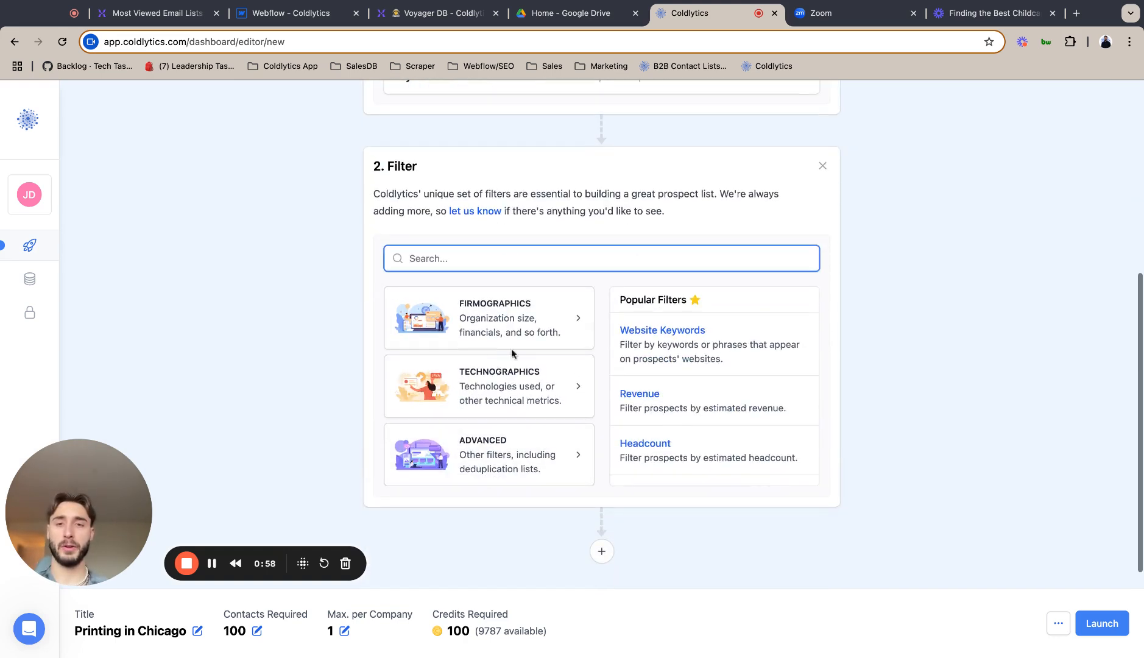
click(507, 343)
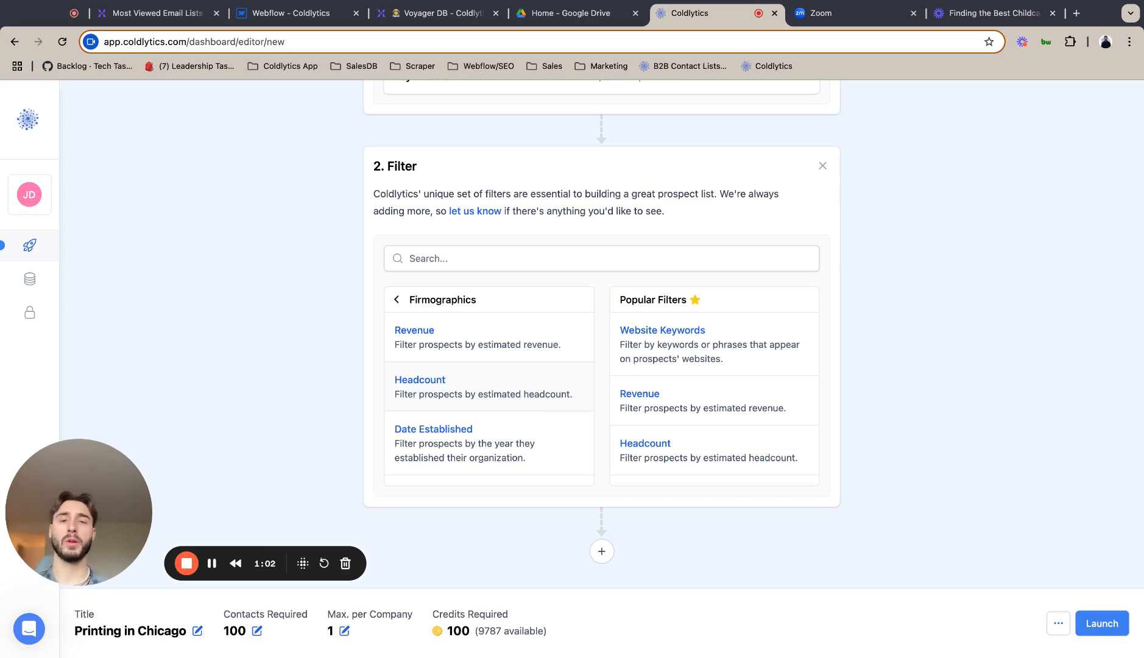
scroll(488, 387, down, 2)
scroll(487, 386, up, 2)
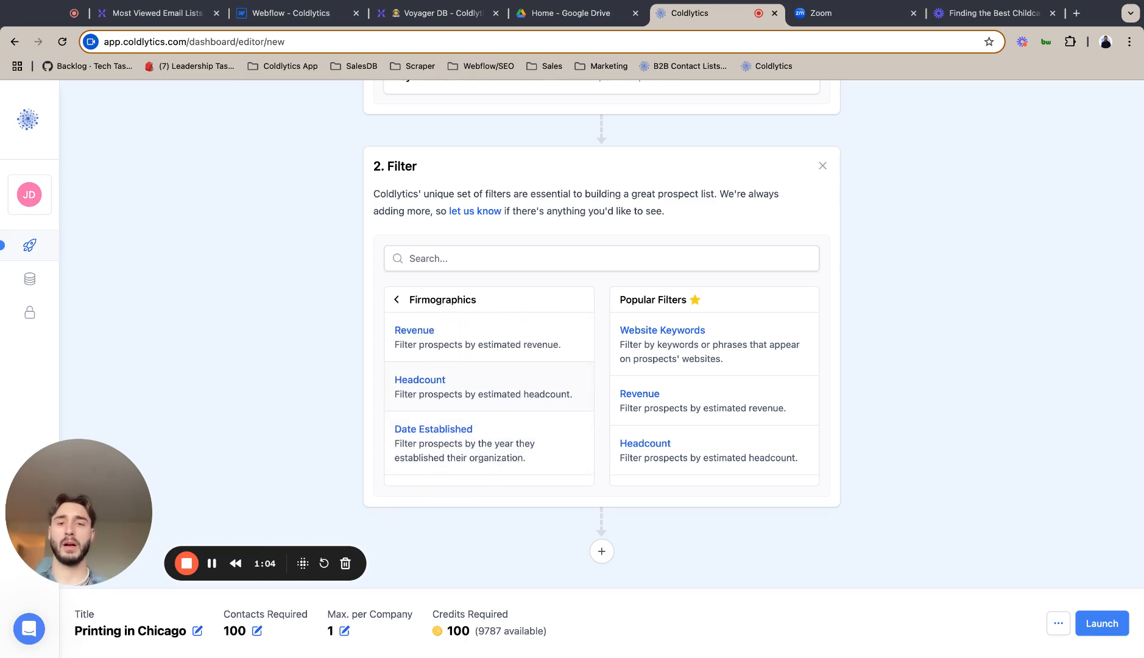
scroll(531, 345, down, 3)
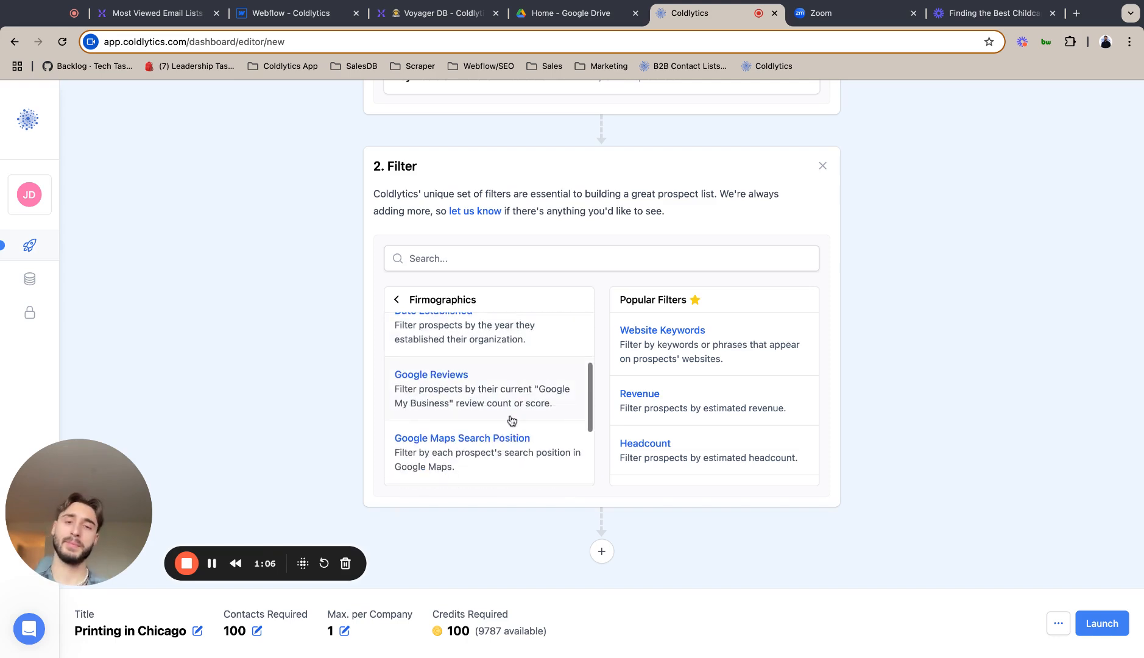
click(511, 421)
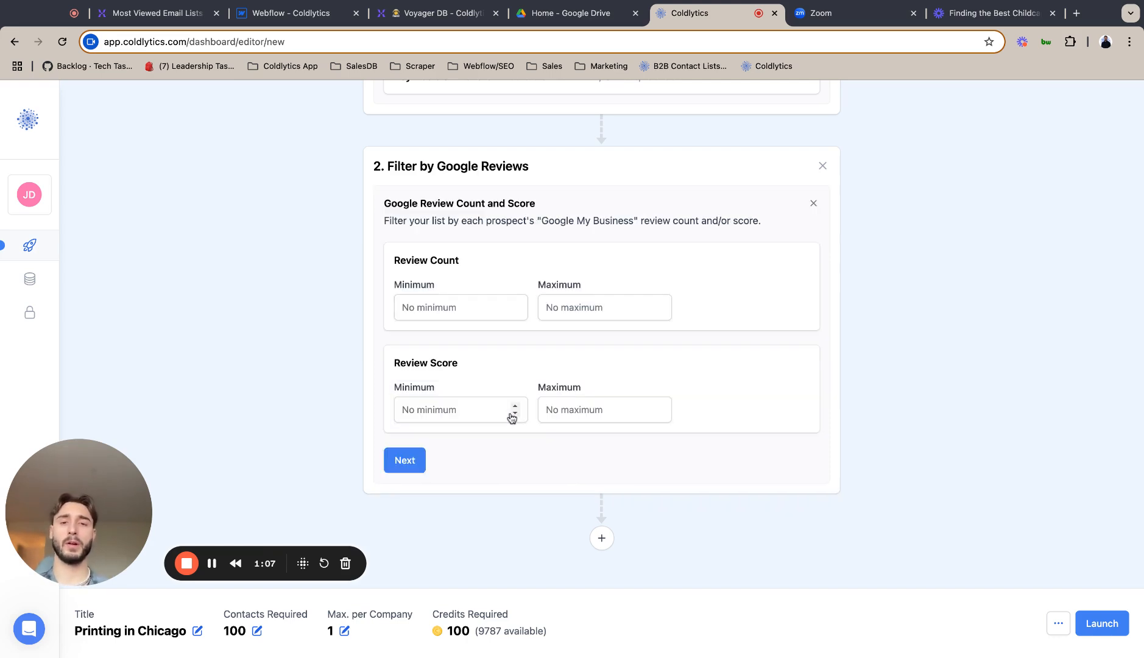
- Limit the Google review score to a minimum of 3 and a maximum of 5, and save the filter
click(450, 412)
text(3)
click(590, 408)
text(5)
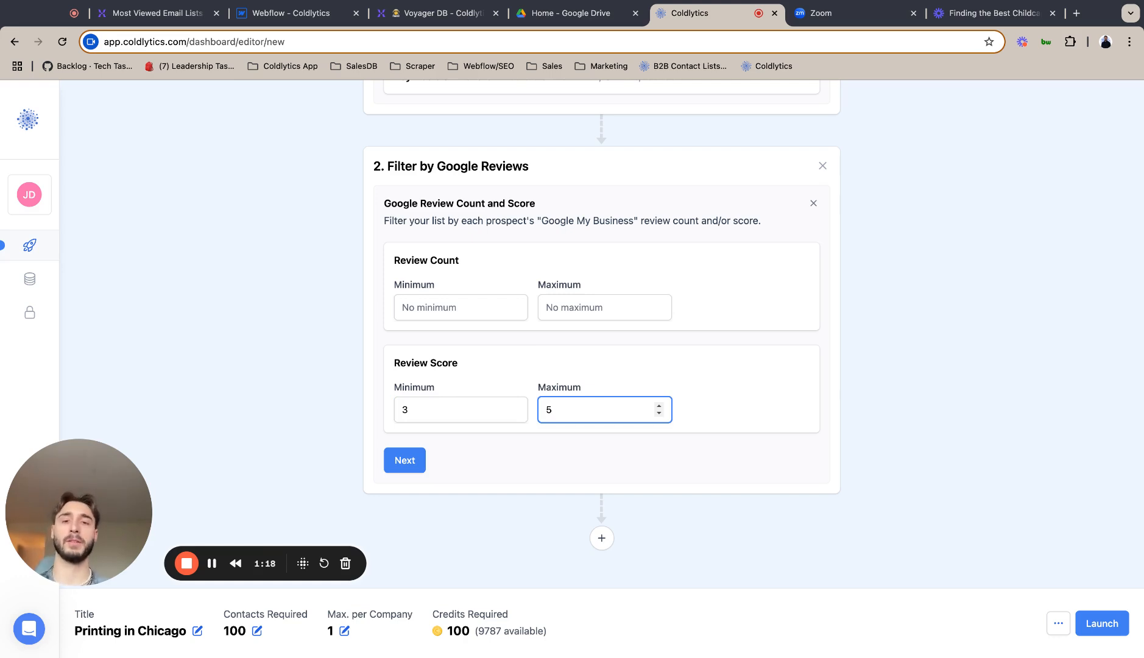
click(404, 460)
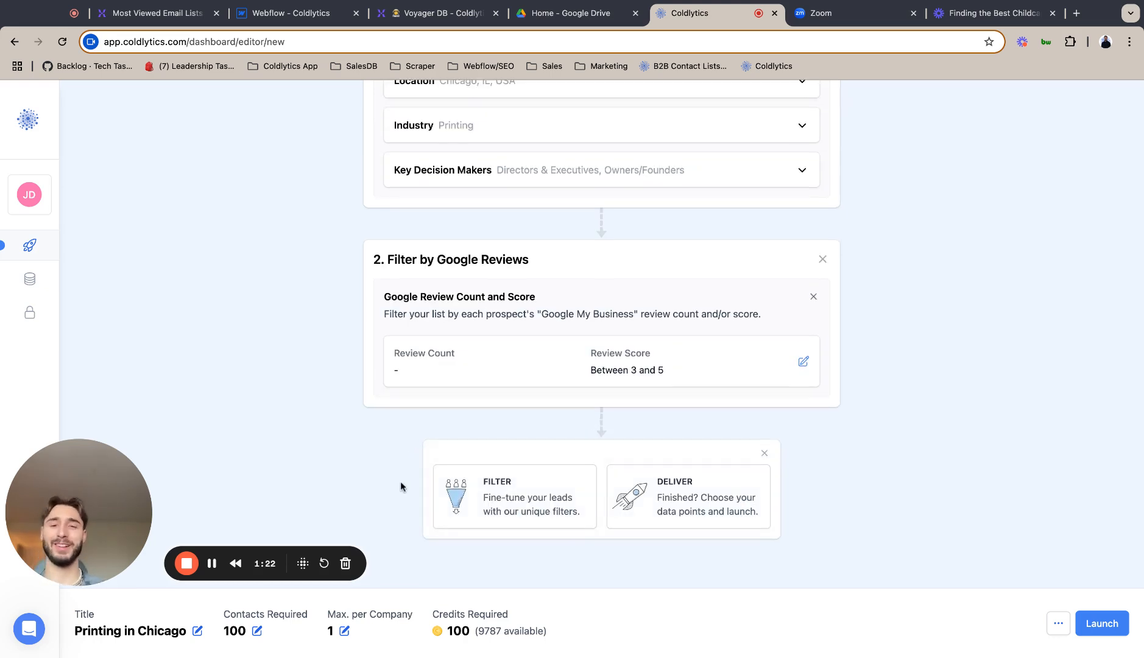
- Add a second filter step and choose the Google Maps Search Position filter from the firmographics
click(505, 483)
click(517, 312)
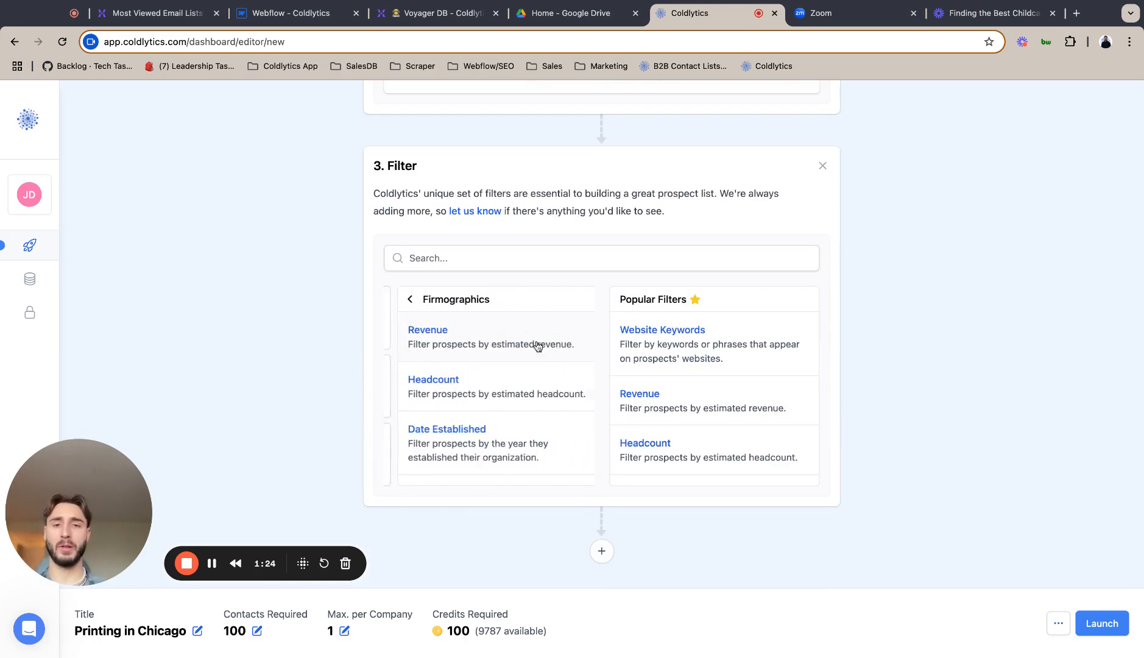
scroll(537, 346, down, 3)
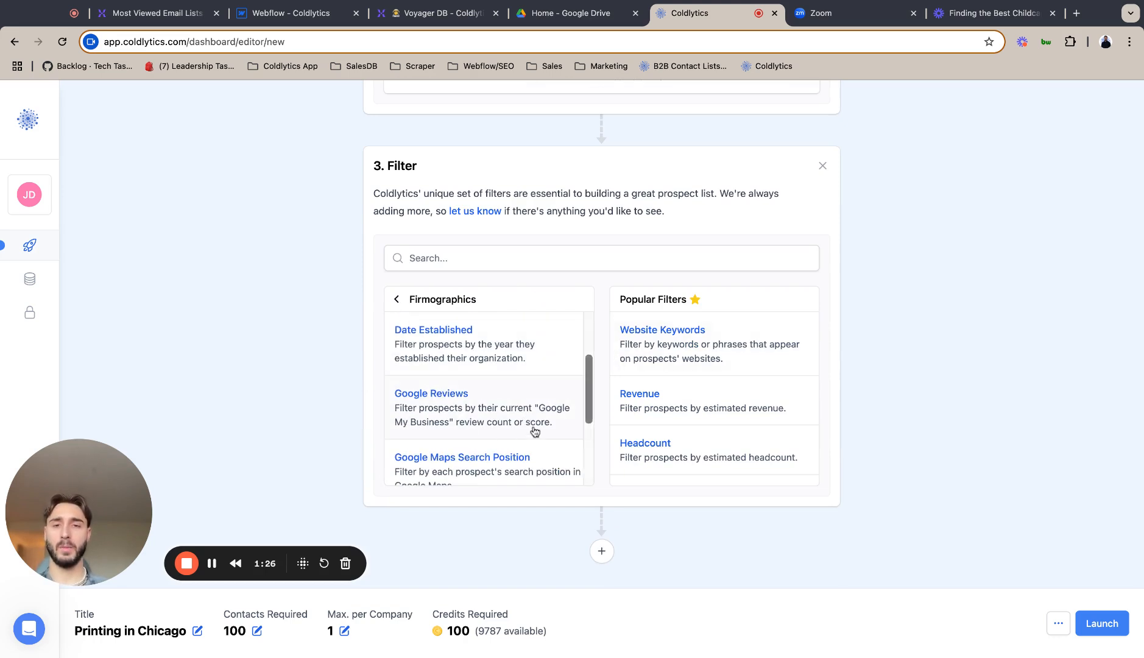
scroll(533, 373, up, 2)
scroll(534, 376, down, 3)
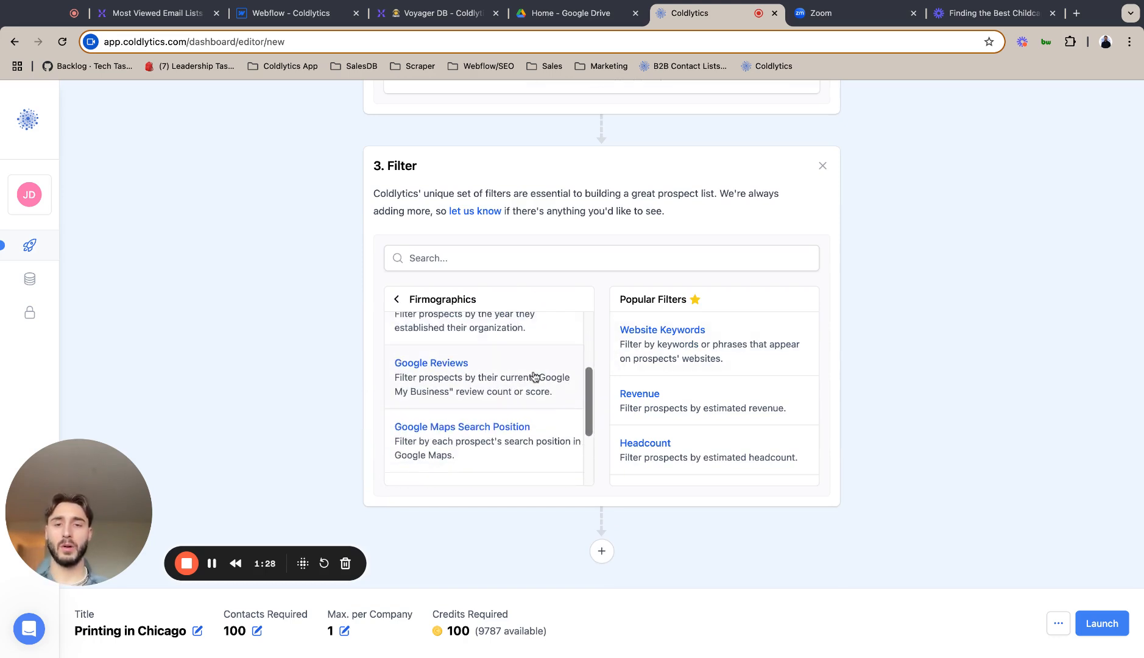
scroll(534, 376, down, 2)
click(514, 374)
- Set the Google Maps search position range from 6 to 15 and save the filter
click(455, 405)
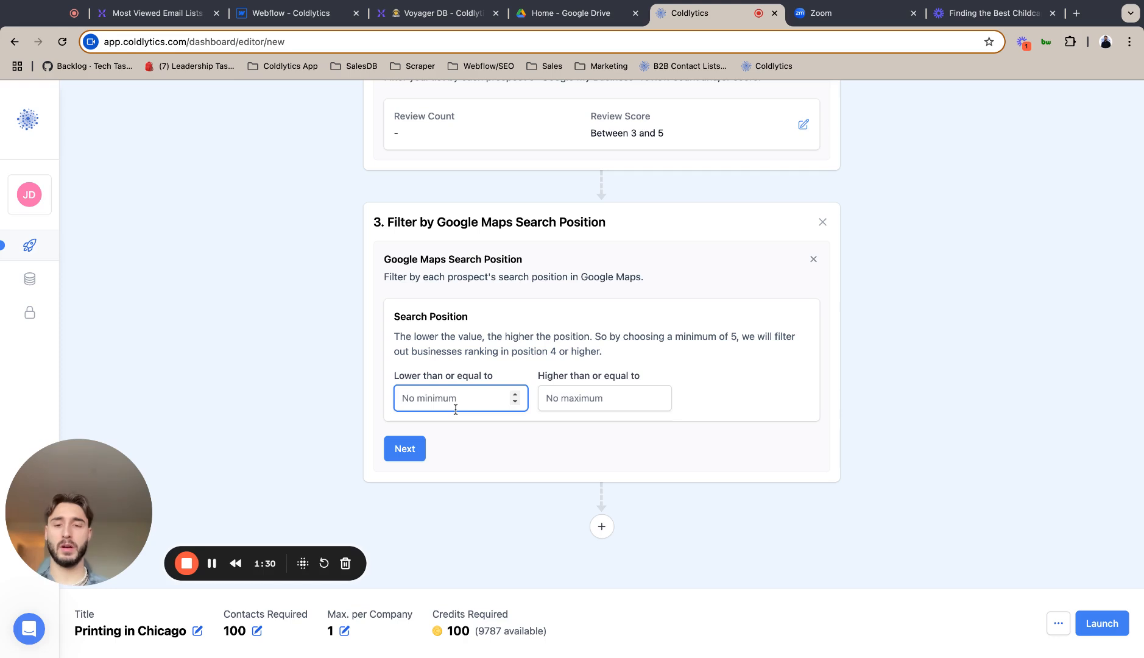
text(6)
click(586, 403)
text(15)
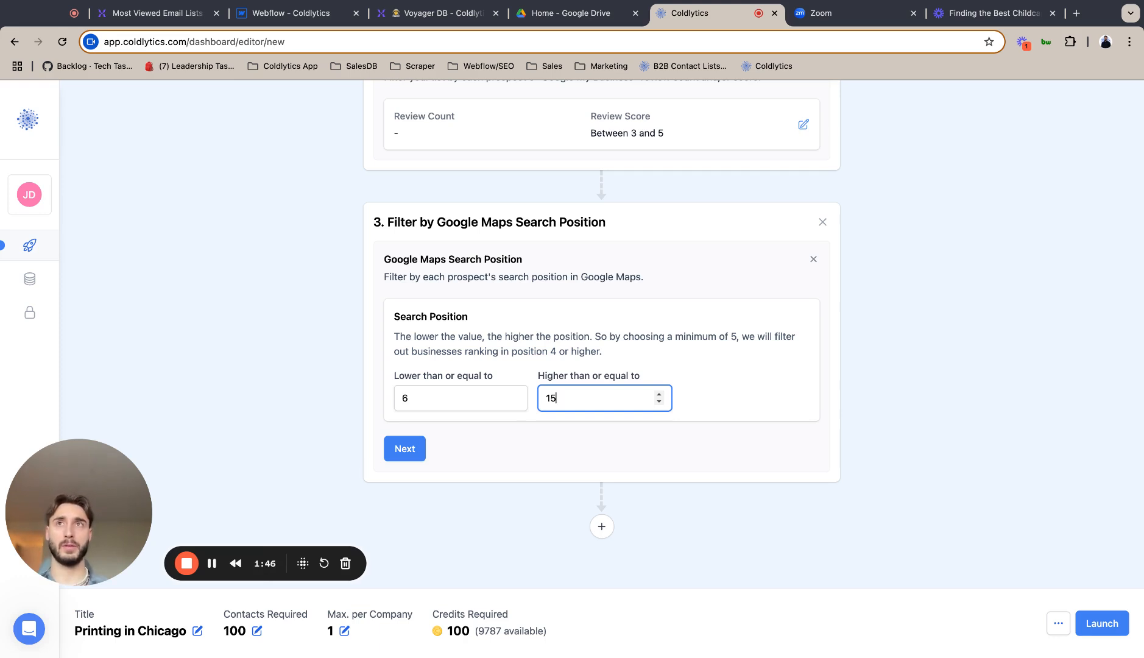
click(366, 441)
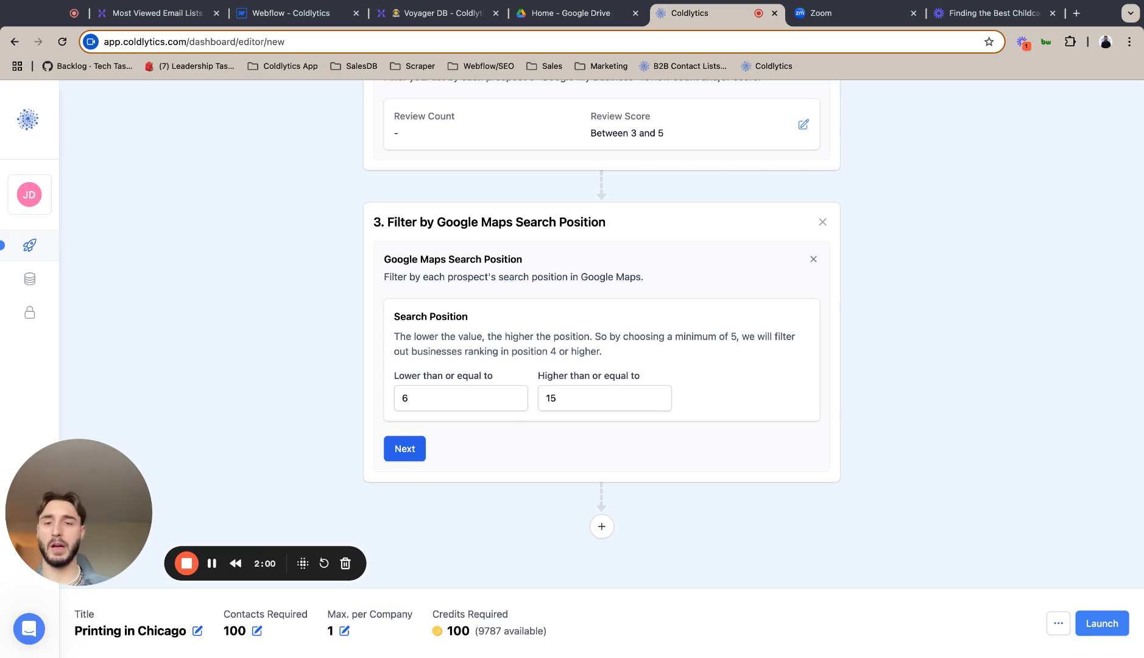
click(395, 457)
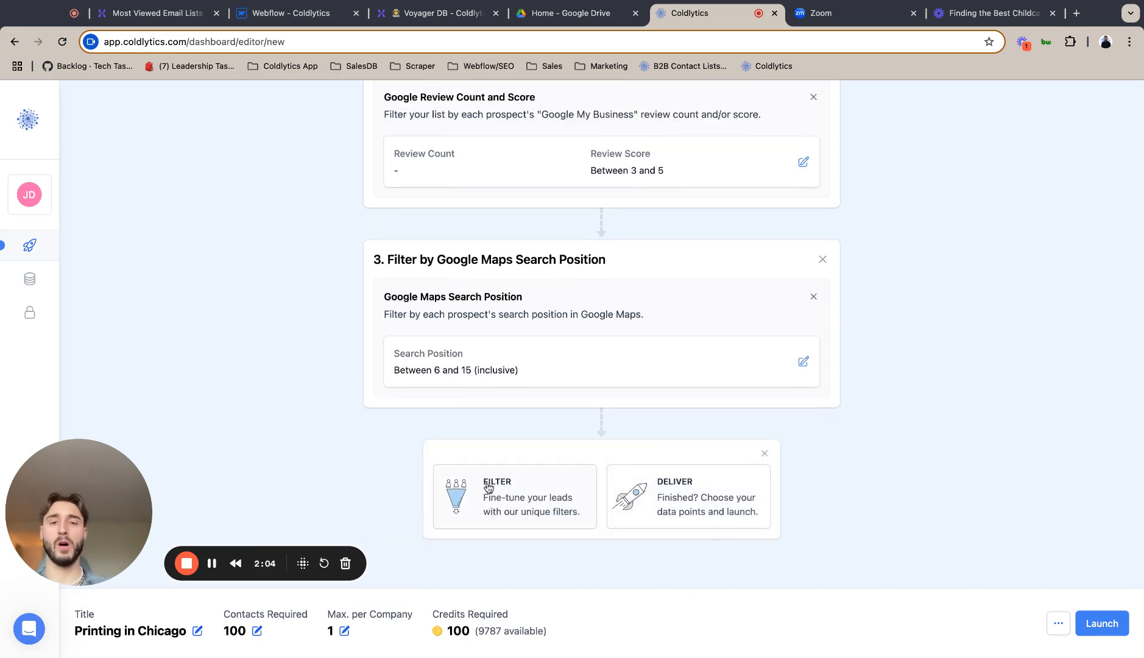
- Add the delivery step and select Phone Number, Google Review Count, Google Review Score, GMB Profile and GMB Claimed as extra data points
click(656, 492)
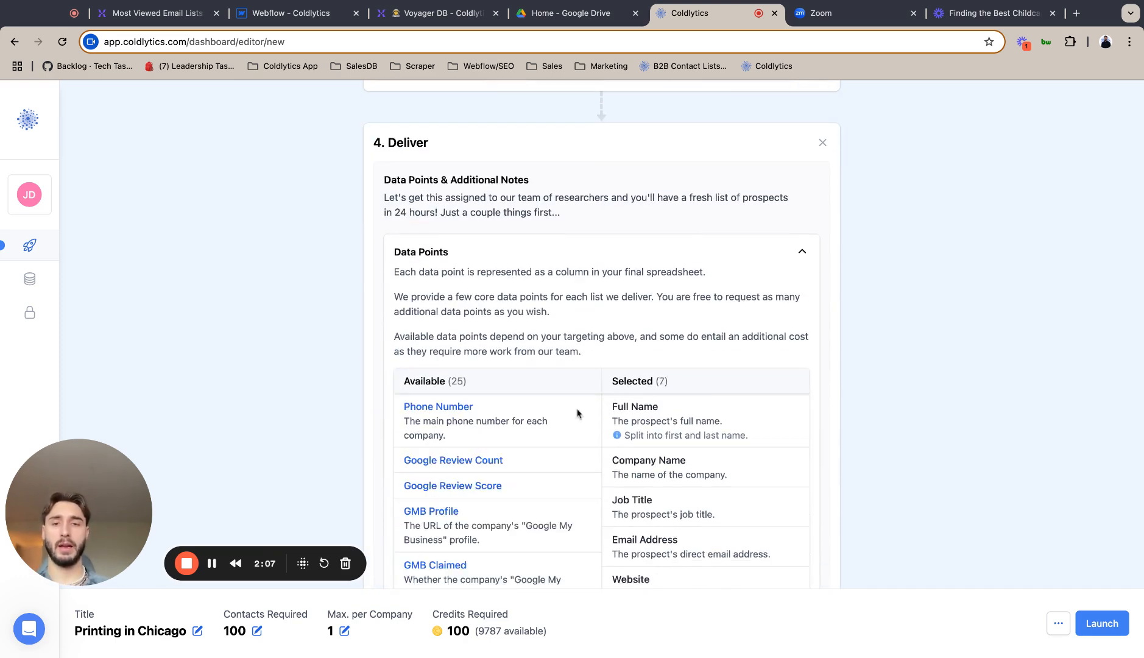
click(478, 427)
click(483, 410)
click(483, 410)
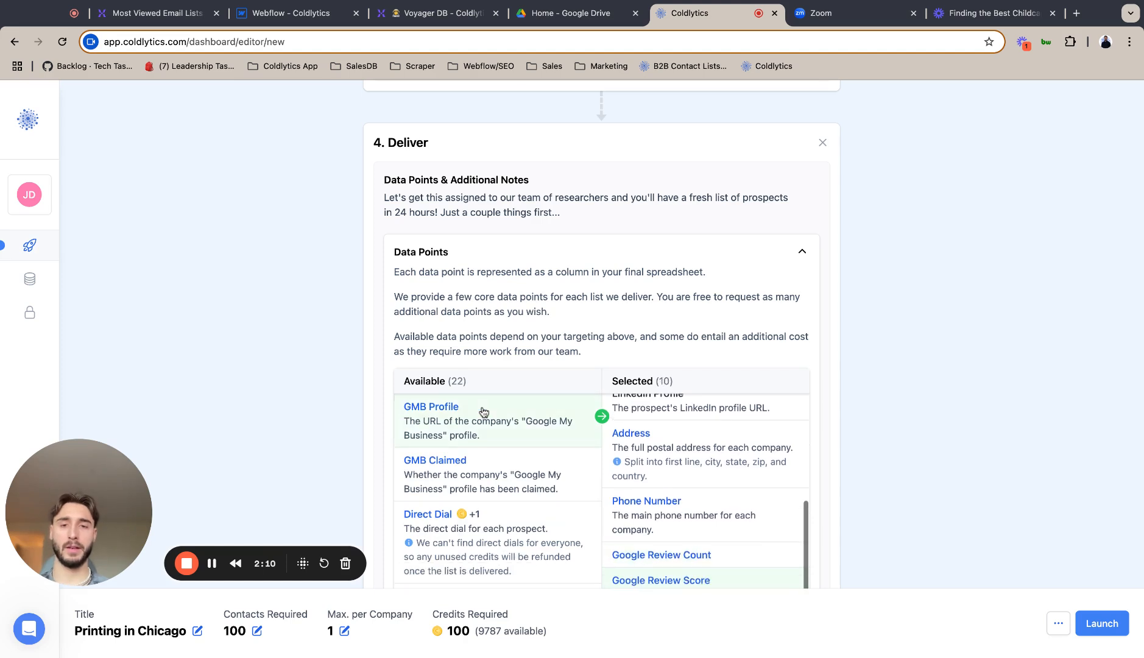
click(484, 409)
click(484, 410)
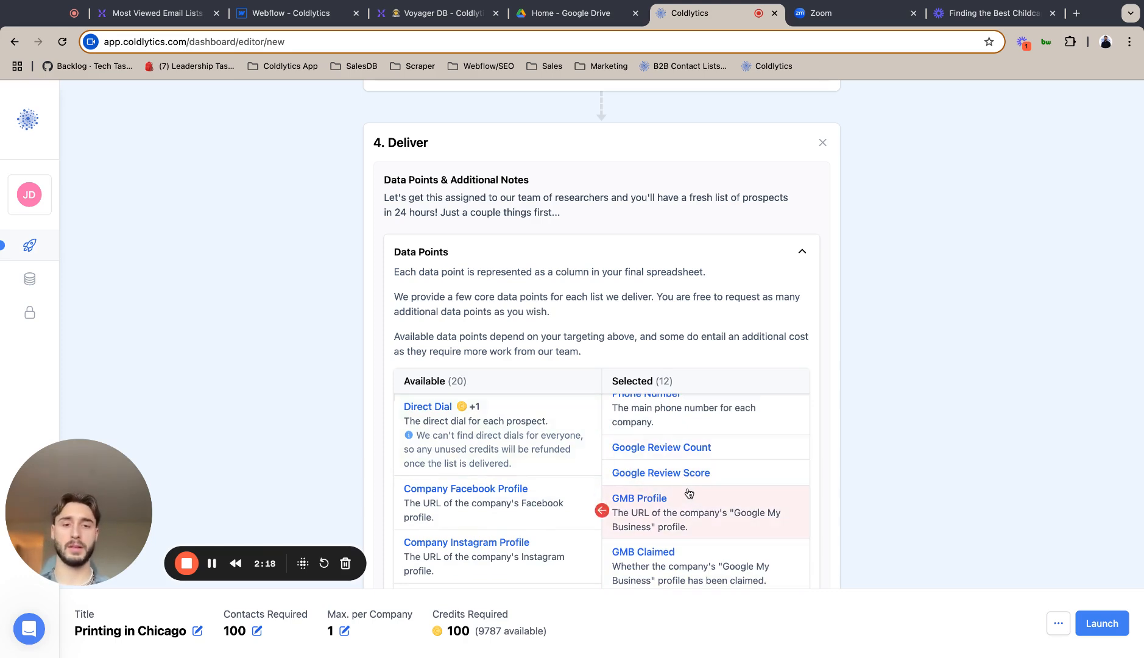
- Add the company's Facebook, Instagram, TikTok, LinkedIn and Twitter profiles to the selected data points
scroll(685, 490, down, 3)
scroll(700, 465, down, 1)
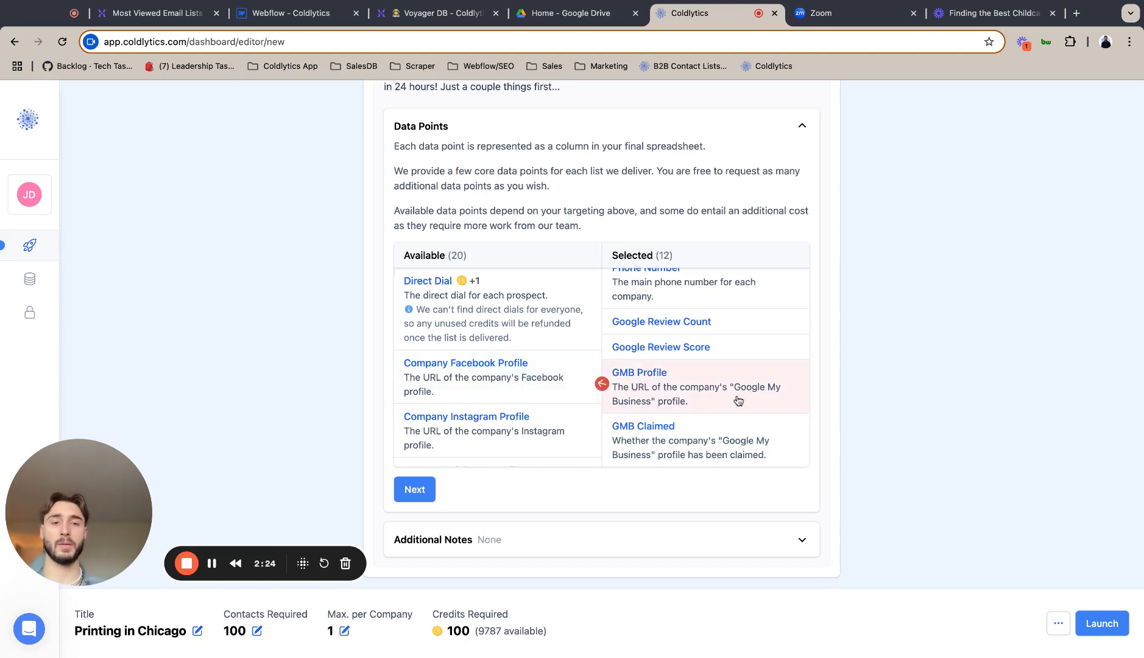
click(500, 396)
click(500, 395)
click(501, 398)
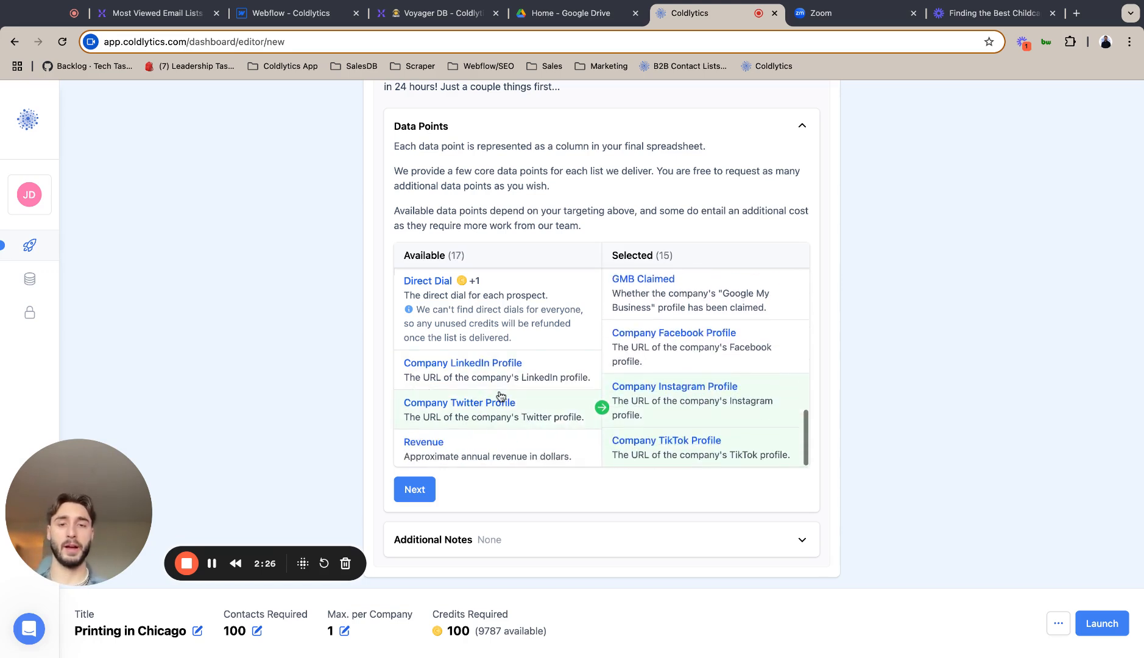
click(501, 372)
click(501, 373)
scroll(687, 412, up, 1)
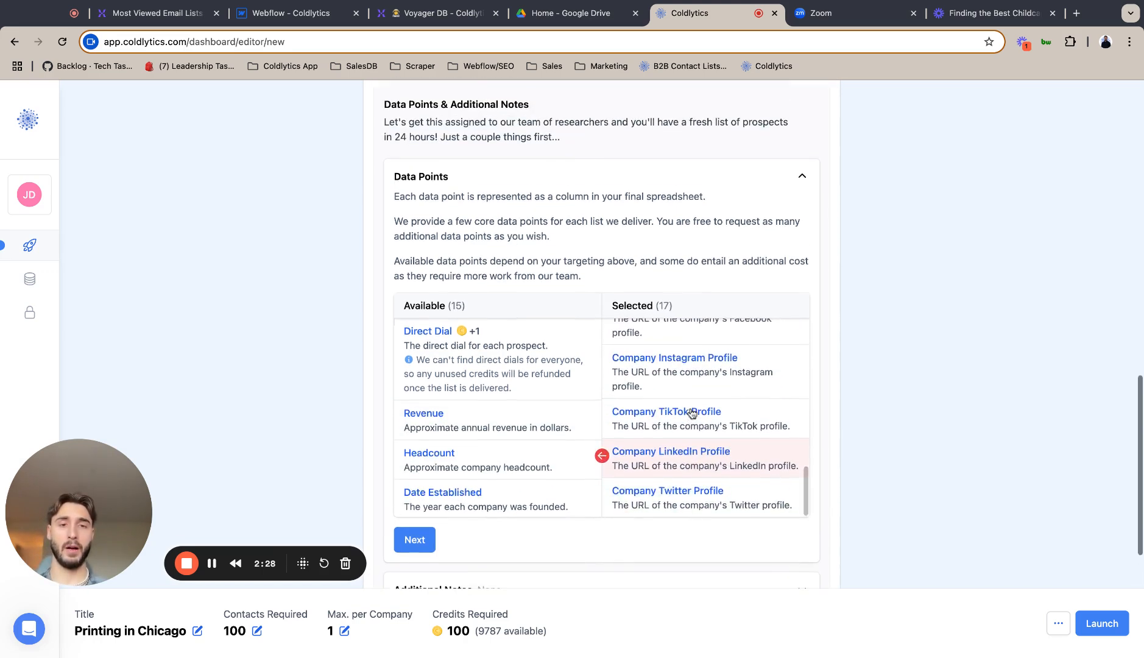
scroll(687, 411, down, 1)
scroll(691, 415, up, 5)
scroll(692, 414, down, 5)
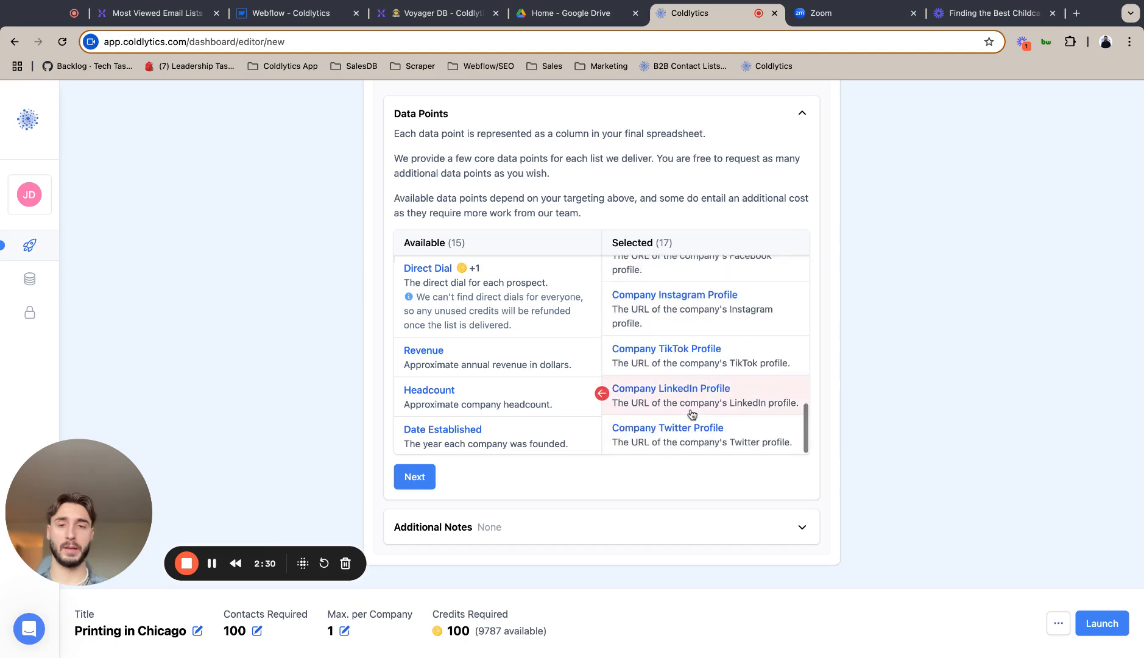
- Add Revenue, Headcount and Date Established to the selected data points
scroll(694, 390, down, 1)
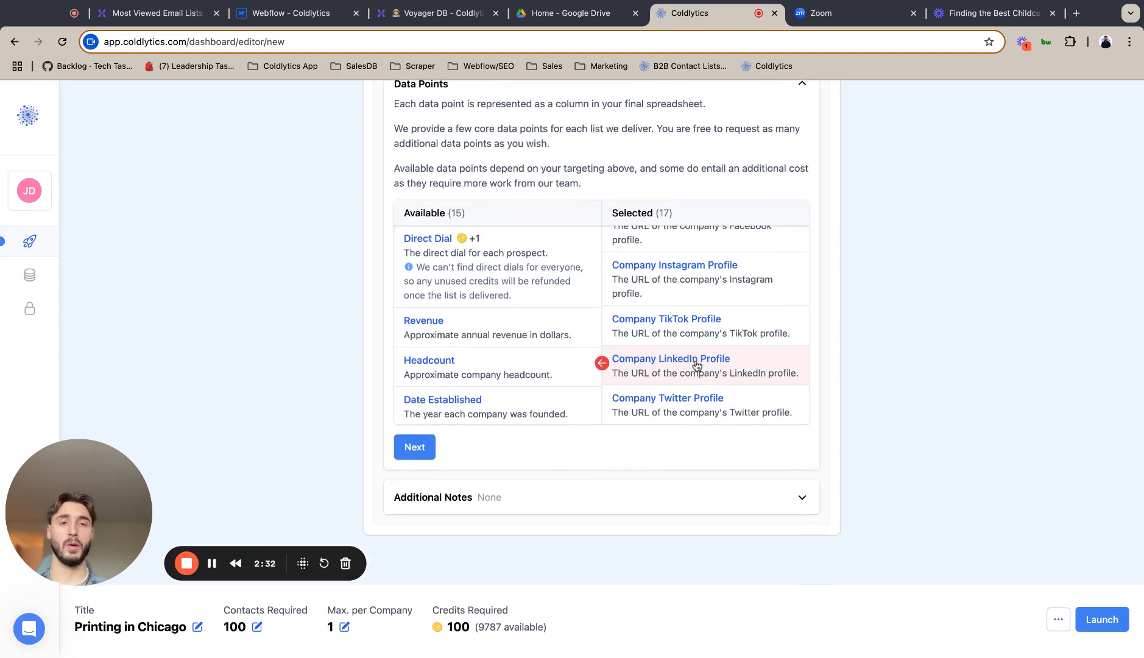
scroll(696, 365, up, 10)
scroll(696, 366, up, 2)
scroll(696, 366, down, 10)
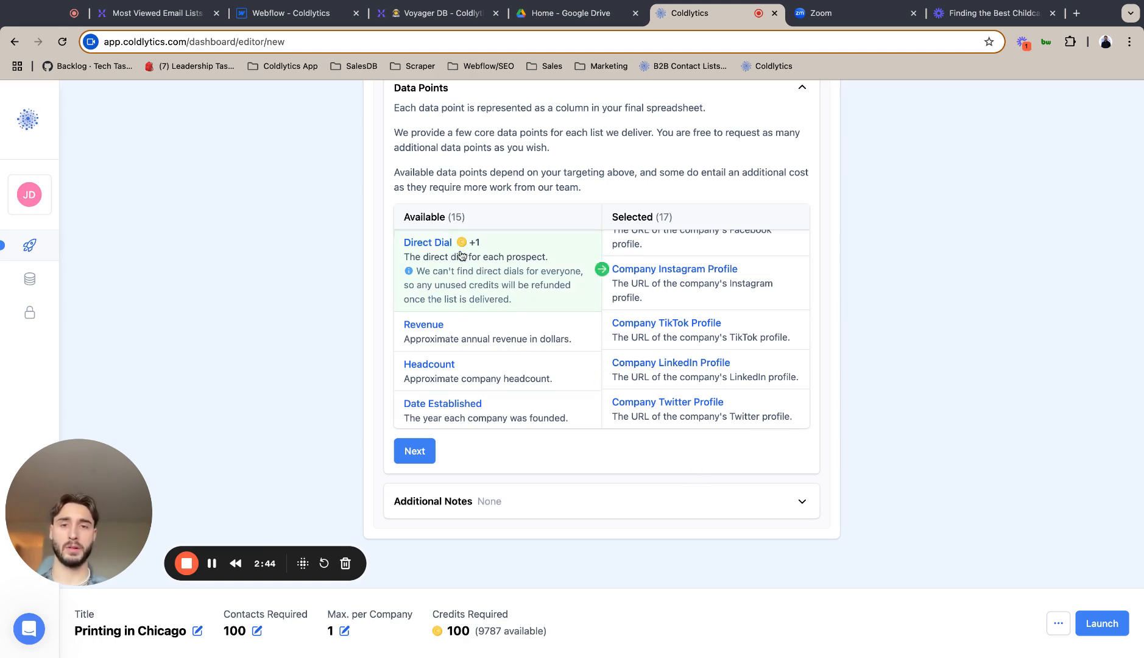
click(545, 343)
click(545, 342)
click(544, 340)
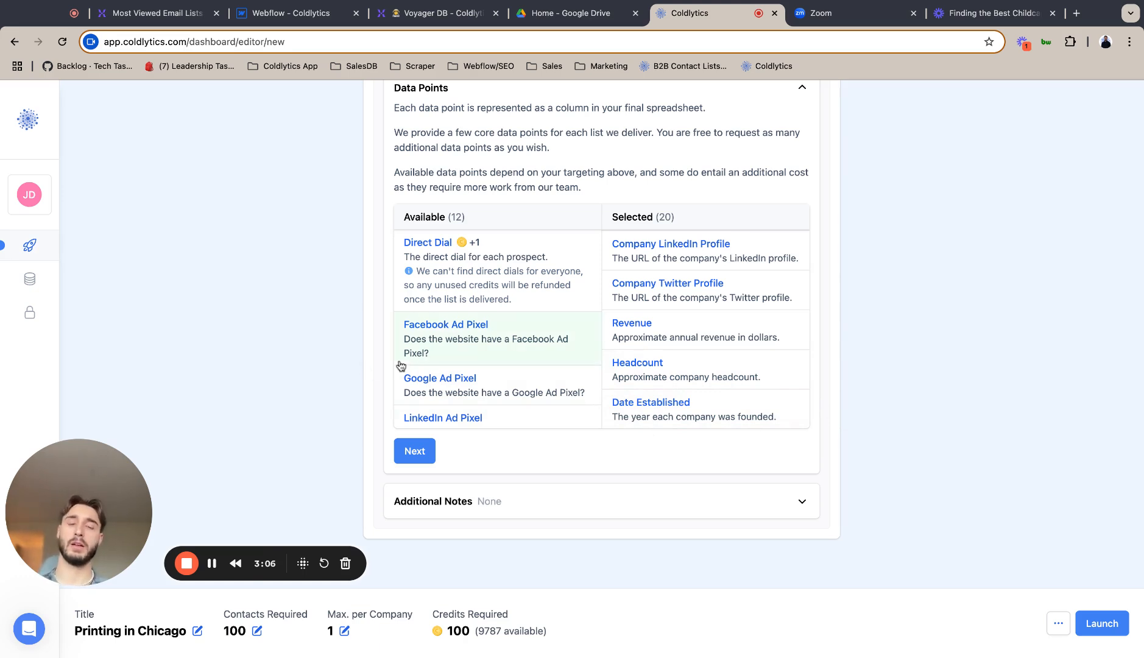
- Add the Facebook, Google, LinkedIn and TikTok Ad Pixel checks and Google Analytics to the selected data points
click(473, 360)
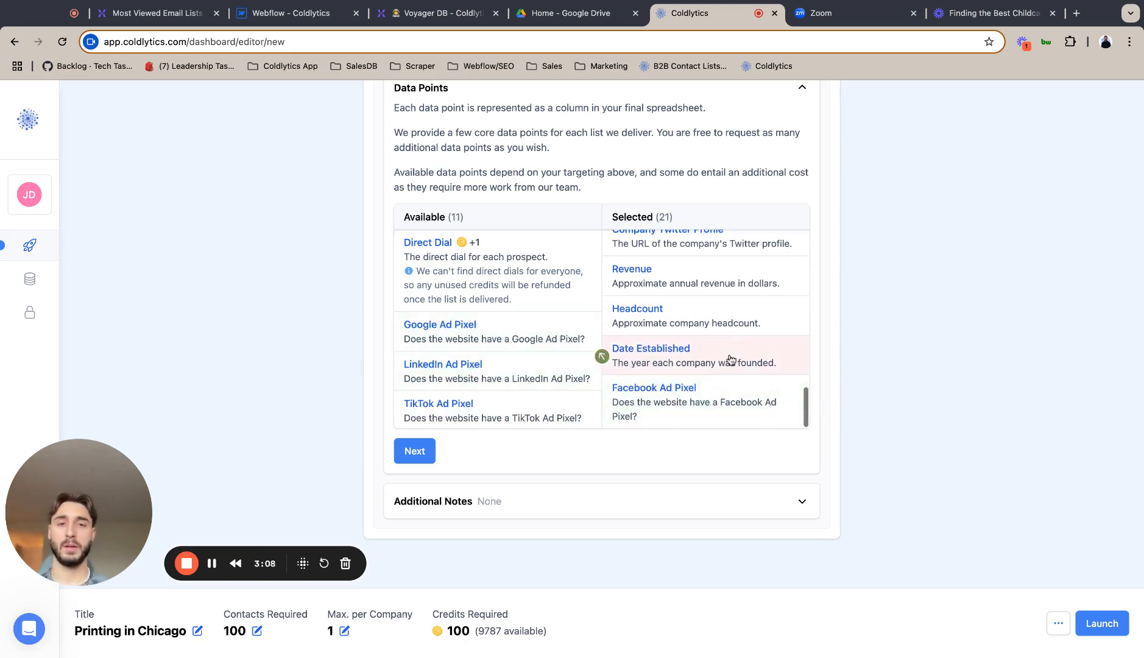
click(533, 340)
click(535, 340)
click(536, 341)
click(537, 342)
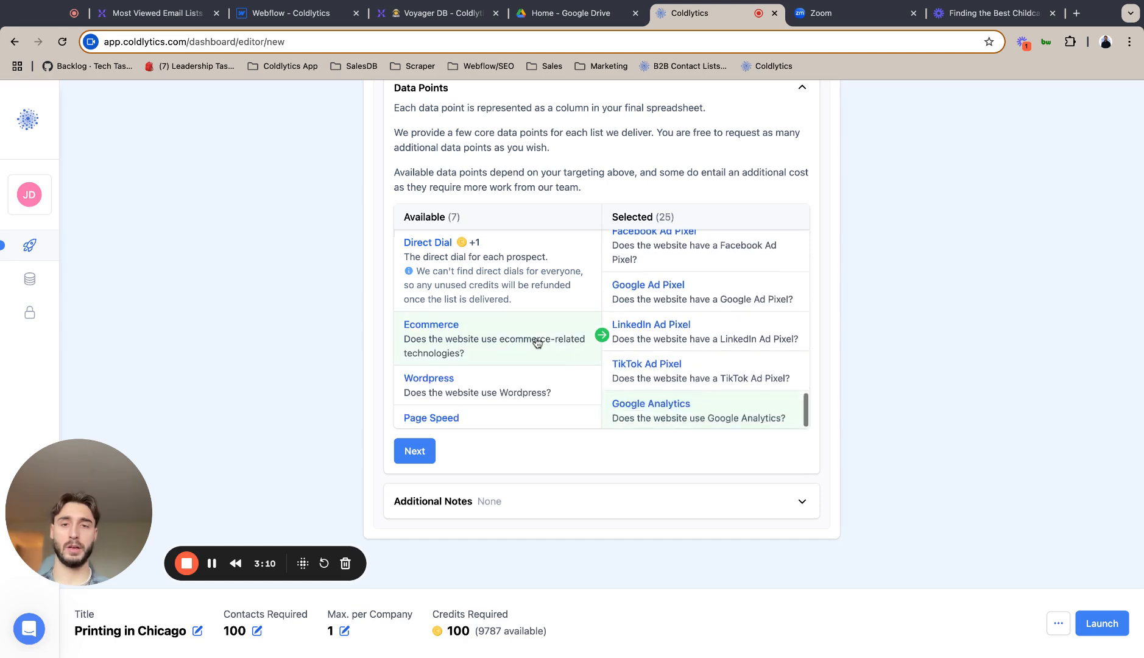
- Add Ecommerce, Wordpress, Page Speed, Search Term, Search Location and Search Position to the selected data points, leaving out Direct Dial
click(537, 341)
click(536, 341)
click(536, 341)
click(536, 342)
click(537, 341)
click(537, 341)
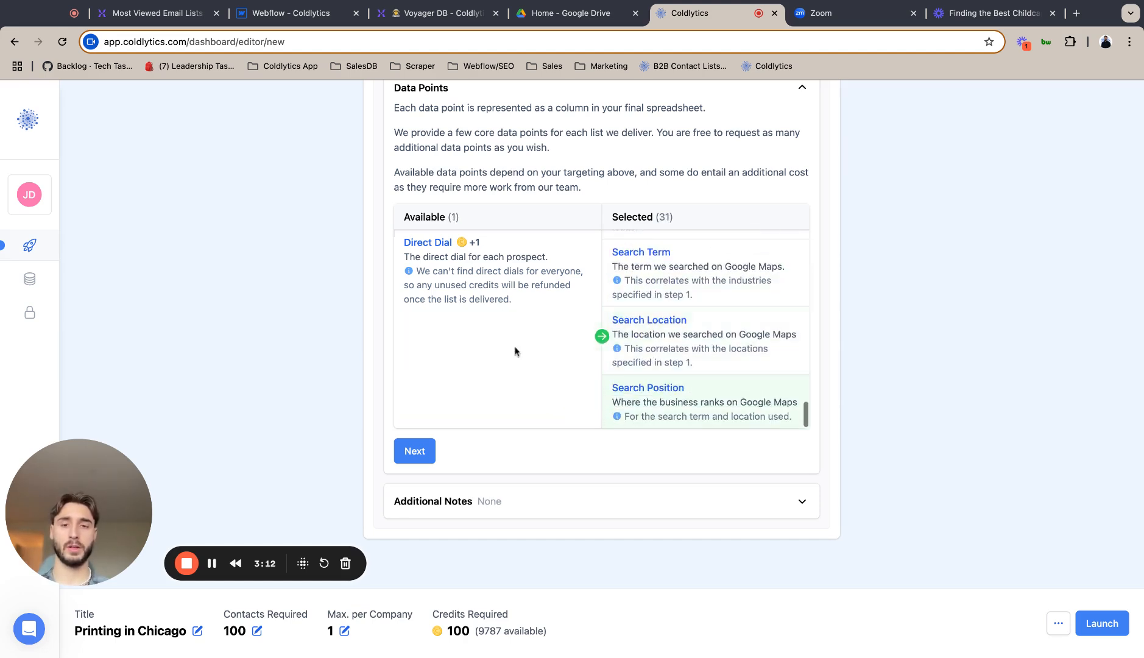
- Confirm the delivery data points without additional notes and save the task as a draft
click(414, 451)
click(427, 494)
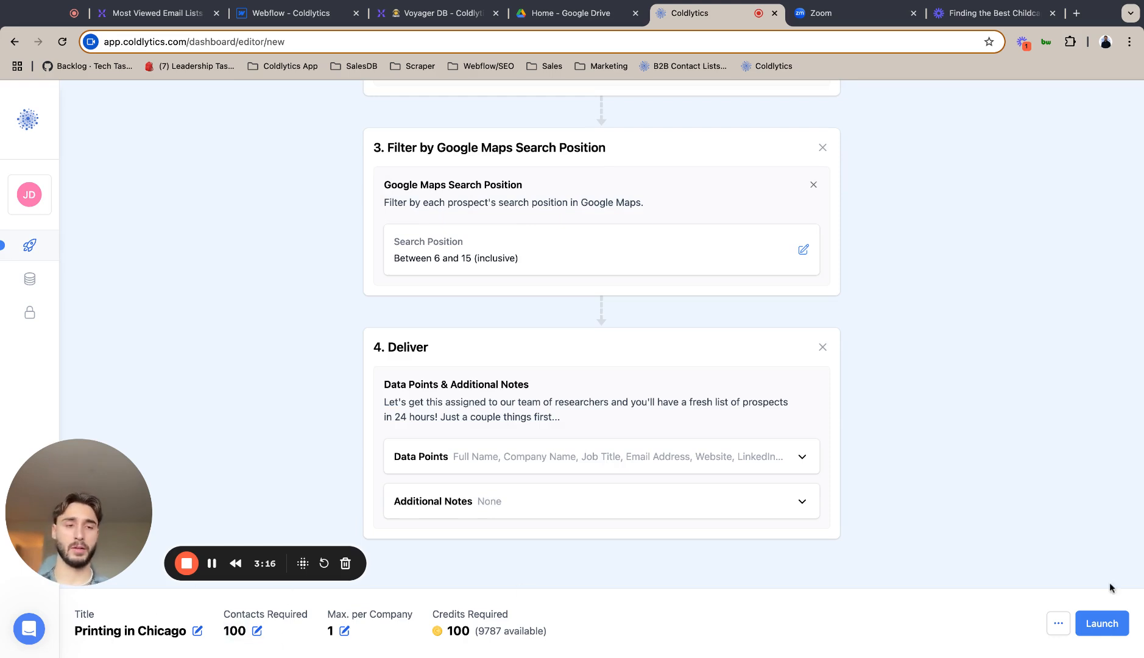
click(1058, 622)
click(1037, 591)
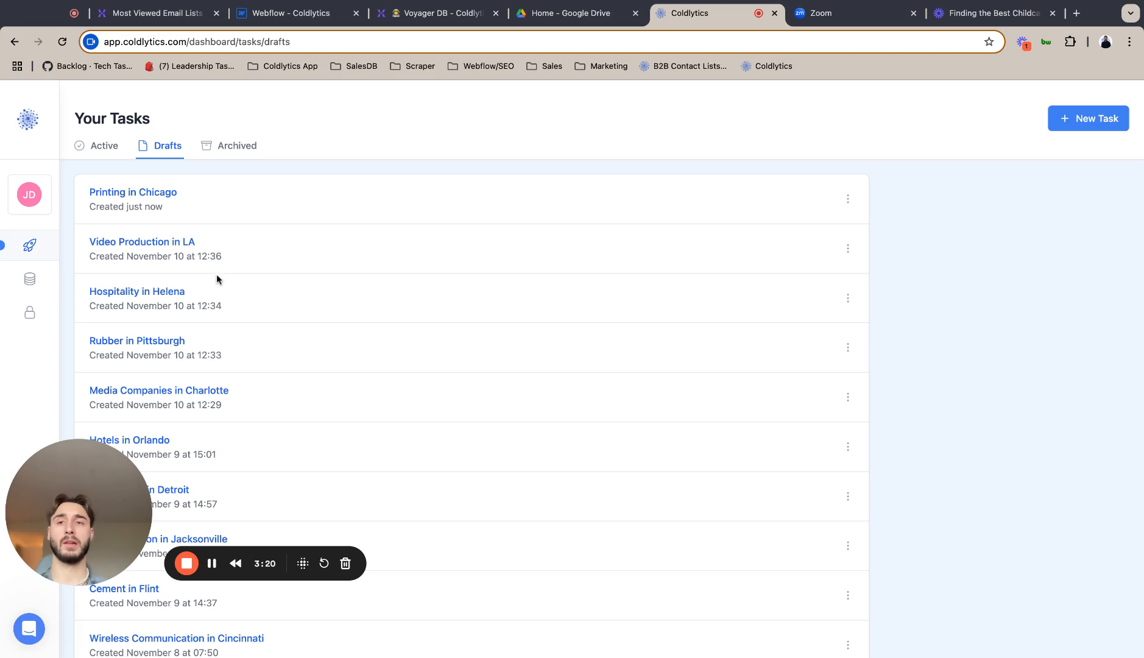
- Reopen the Printing in Chicago draft, review its targeting, filter and delivery steps, and launch the task
click(145, 195)
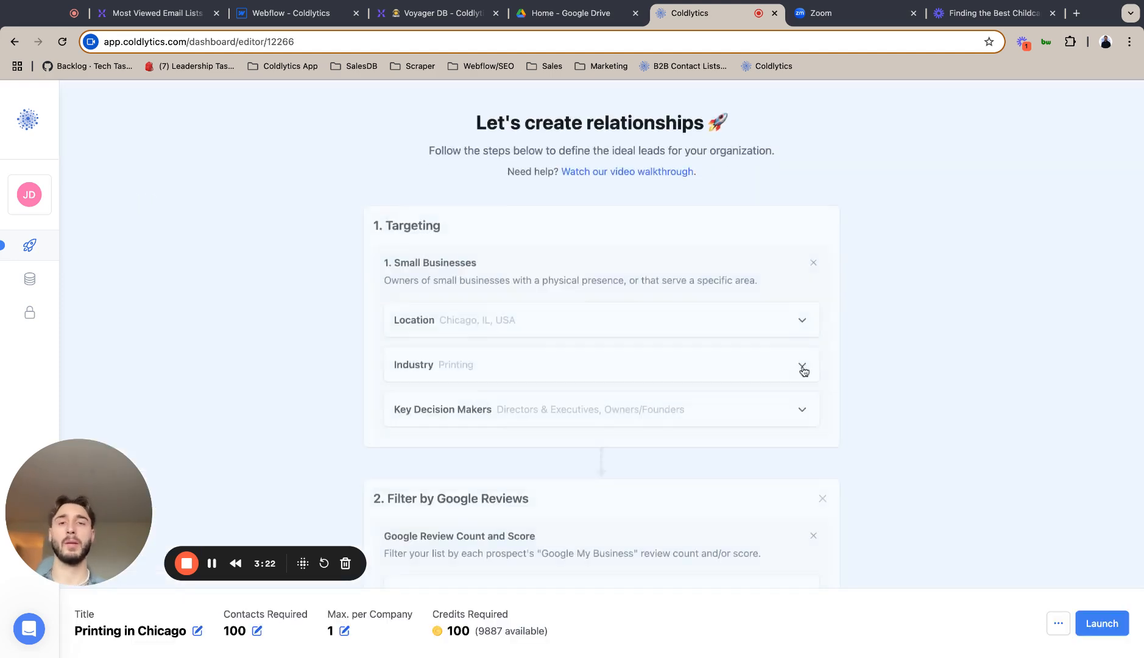
scroll(884, 450, down, 10)
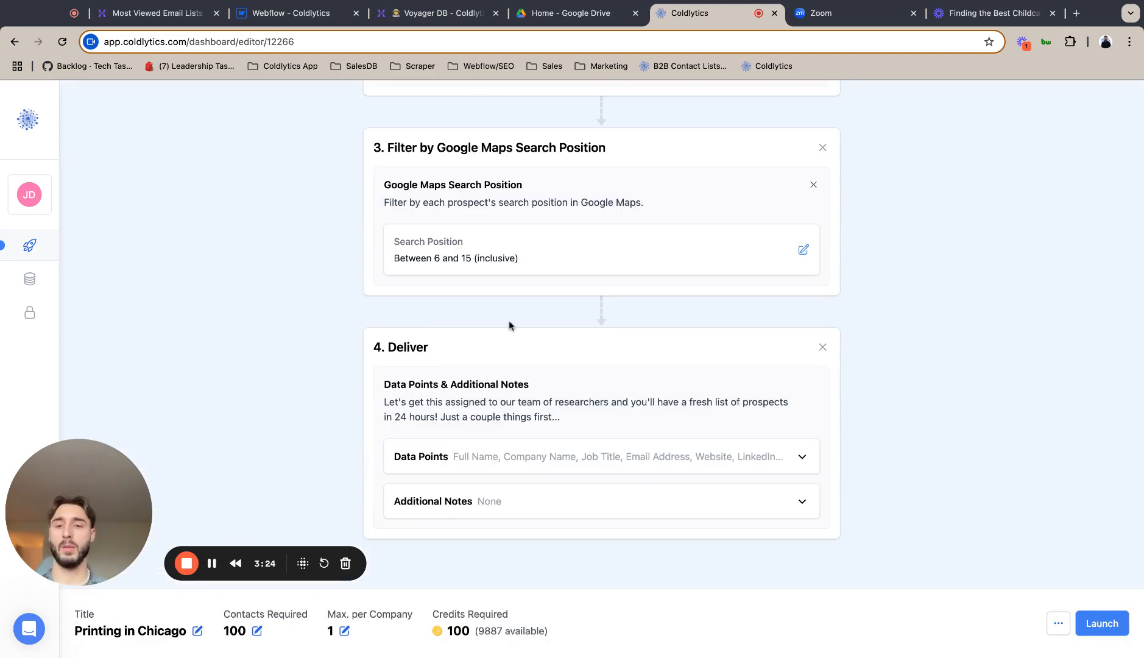
scroll(593, 271, up, 10)
scroll(593, 272, down, 10)
scroll(593, 272, up, 10)
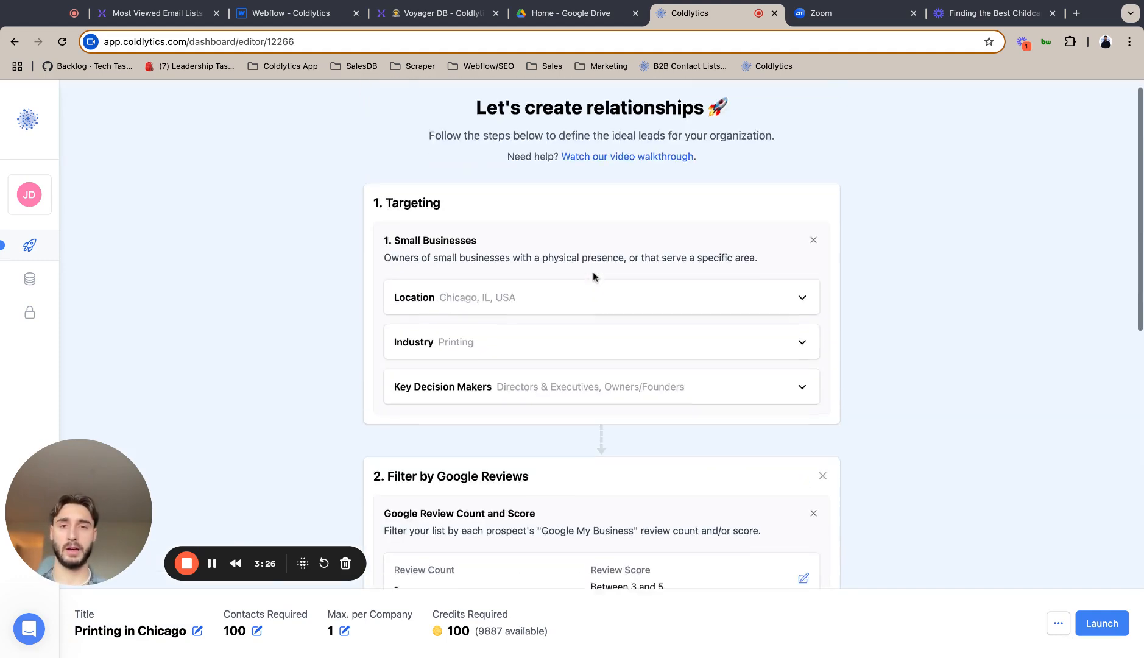
scroll(594, 276, down, 10)
click(1103, 626)
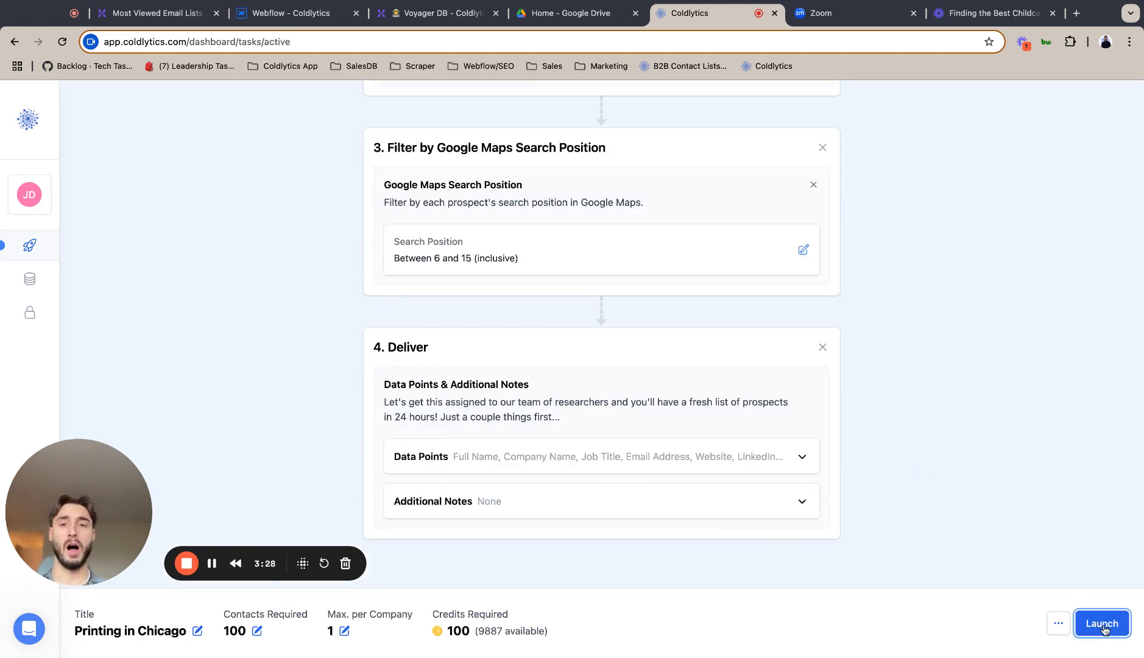